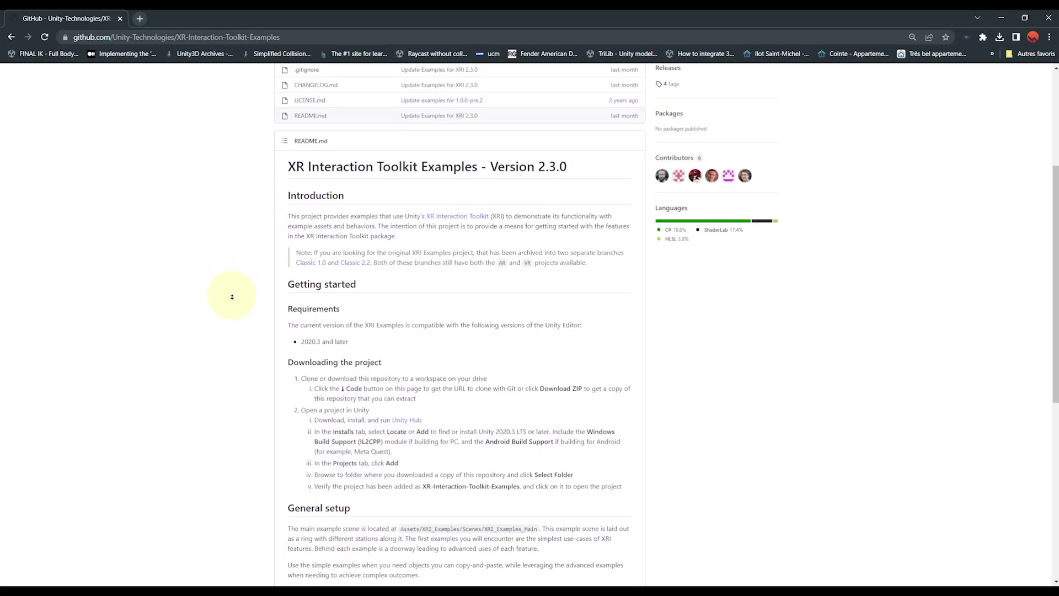
Download the XR-Interaction-Toolkit-Examples repository from GitHub as a ZIP file
{"action": "scroll", "coordinate": [245, 368], "scroll_direction": "up", "scroll_amount": 4}
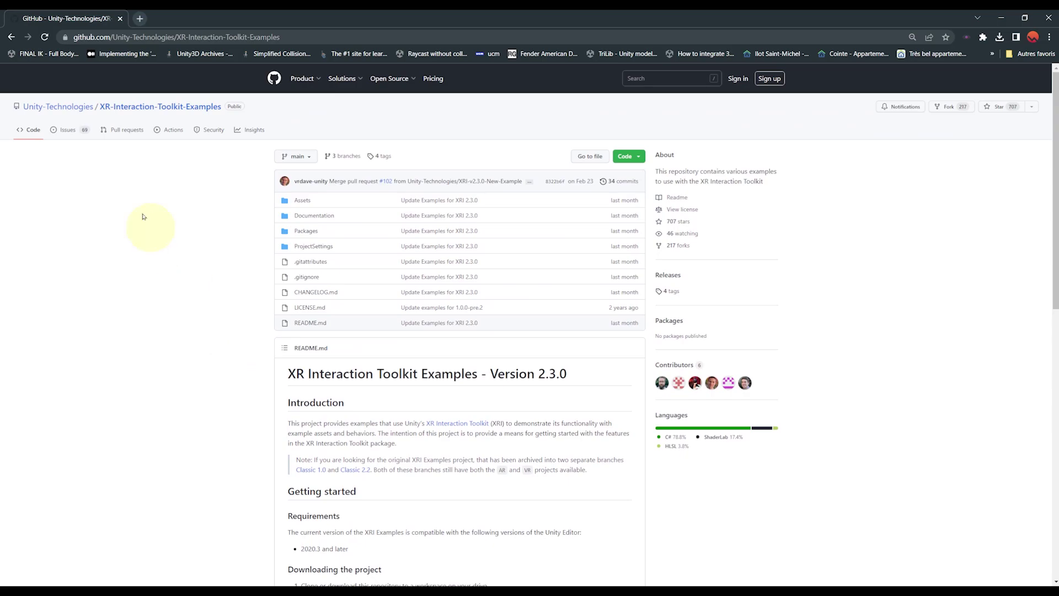
{"action": "left_click", "coordinate": [164, 36]}
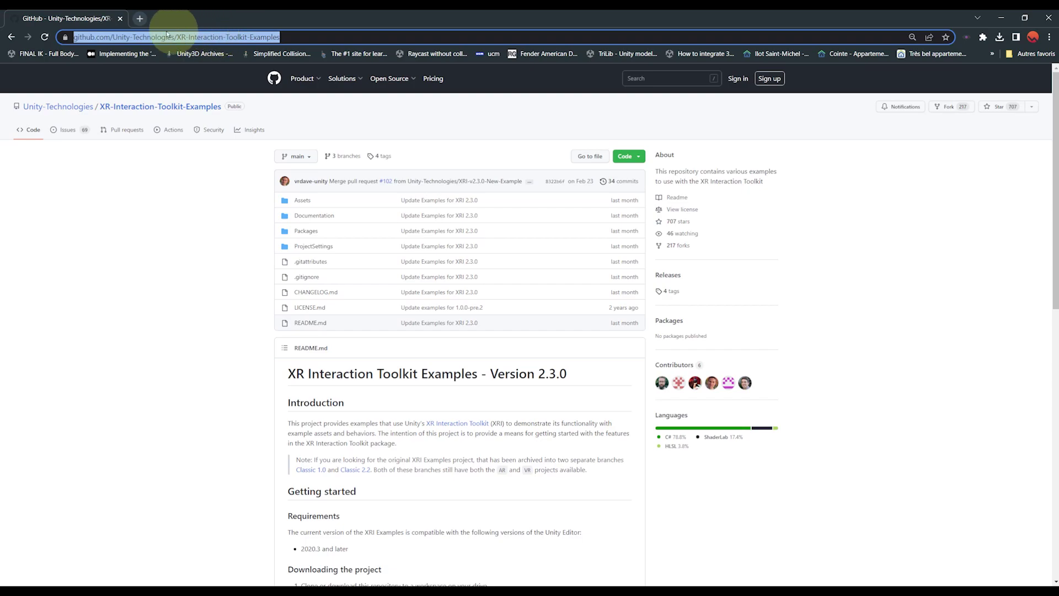
{"action": "left_click", "coordinate": [219, 282]}
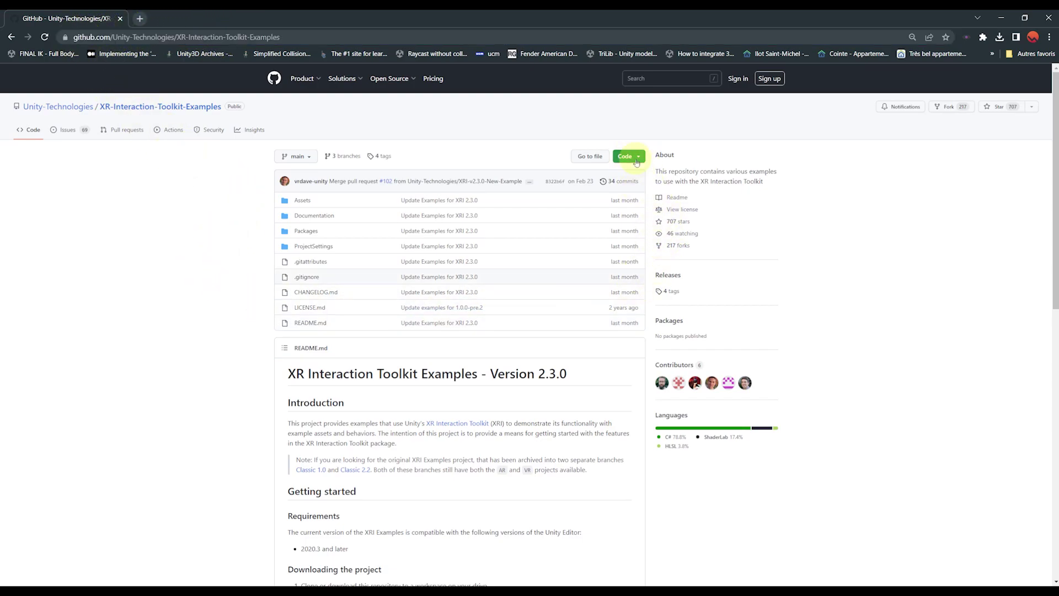
{"action": "left_click", "coordinate": [637, 161]}
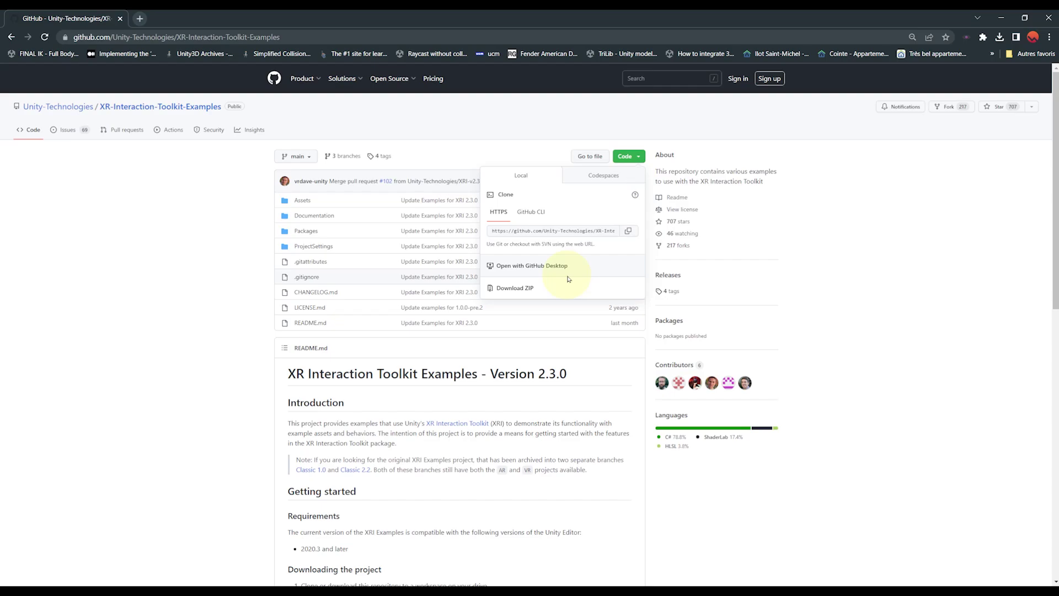
{"action": "left_click", "coordinate": [543, 289]}
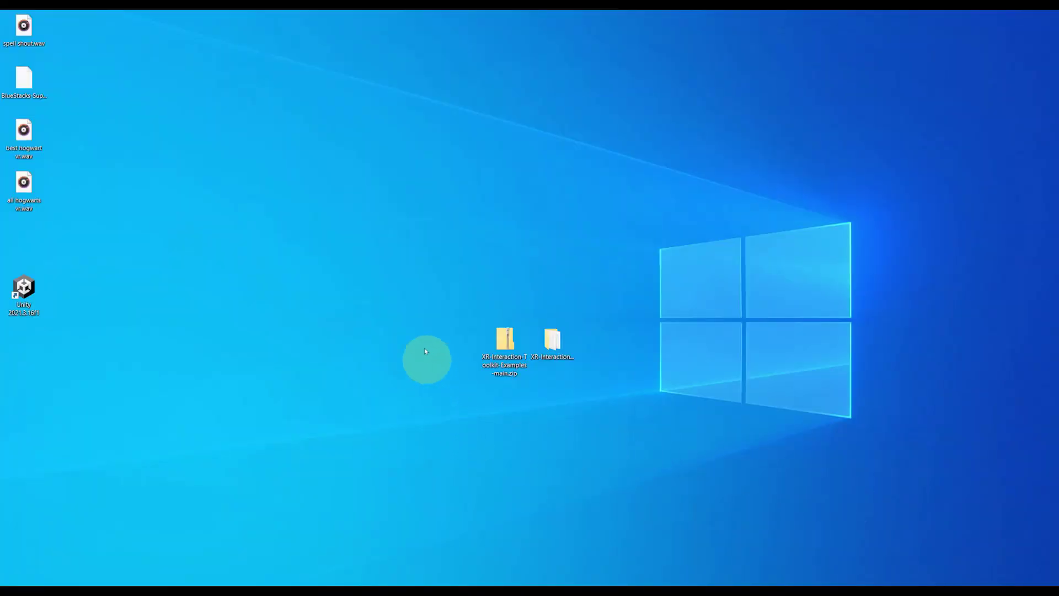
Switch to Unity Hub and open the XR-Interaction-Toolkit-Examples-main folder from the desktop as a project
{"action": "left_click_drag", "start_coordinate": [422, 326], "coordinate": [672, 430]}
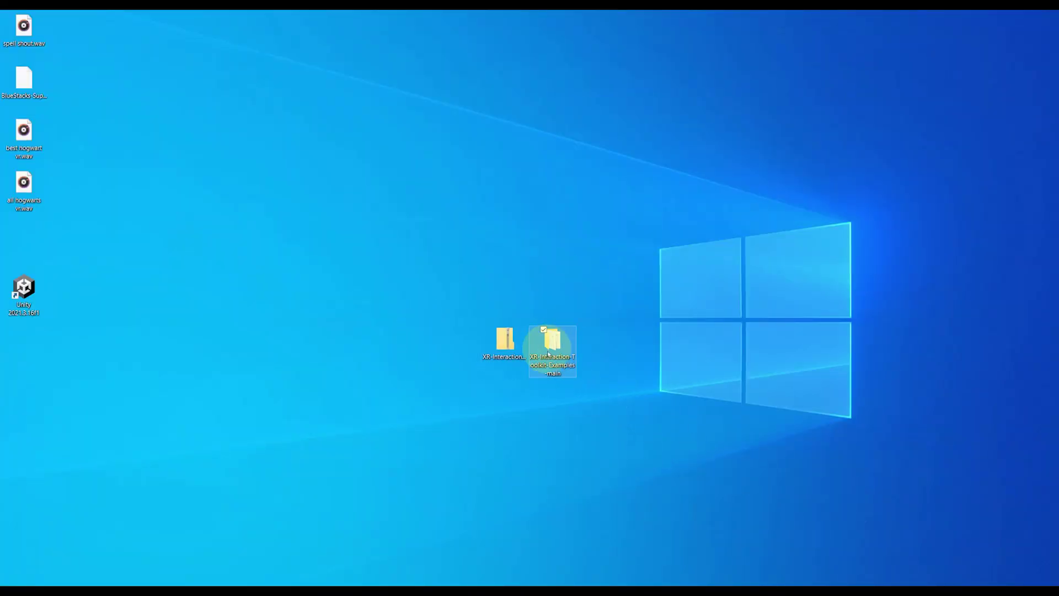
{"action": "left_click", "coordinate": [353, 586]}
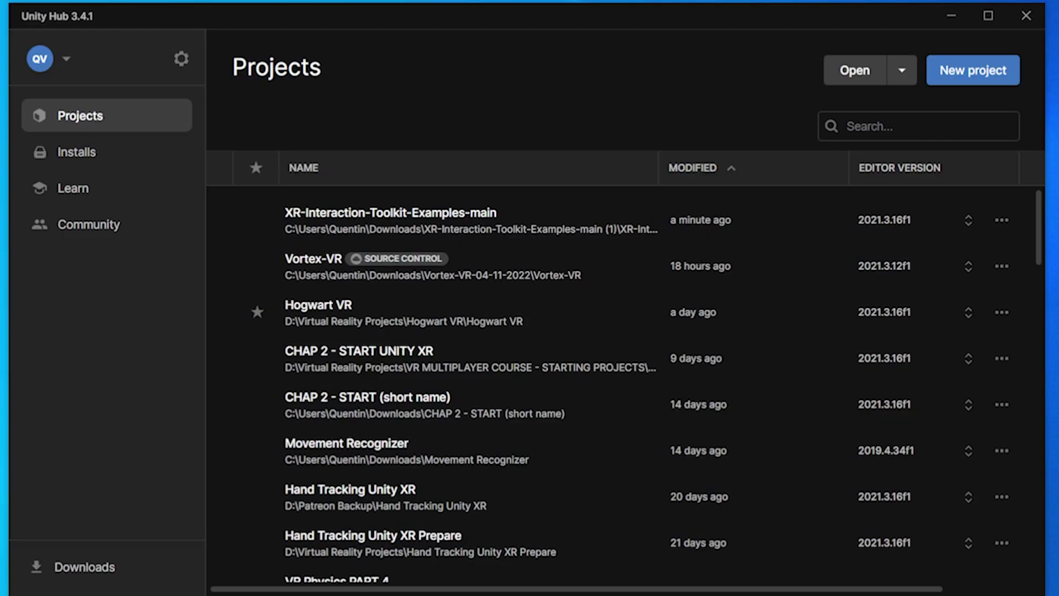
{"action": "left_click", "coordinate": [865, 81]}
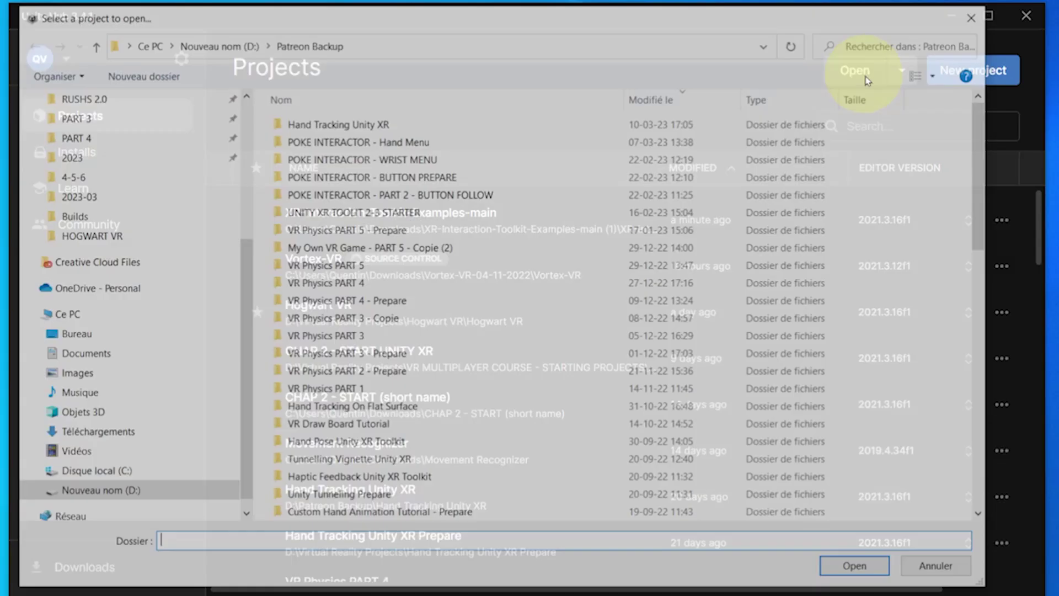
{"action": "left_click", "coordinate": [218, 338]}
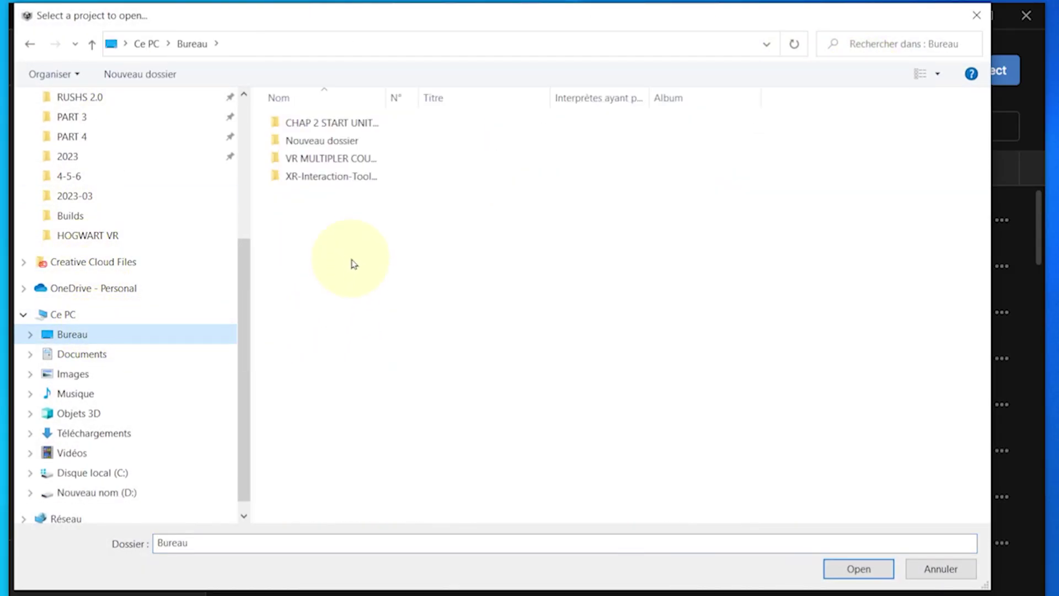
{"action": "double_click", "coordinate": [416, 95]}
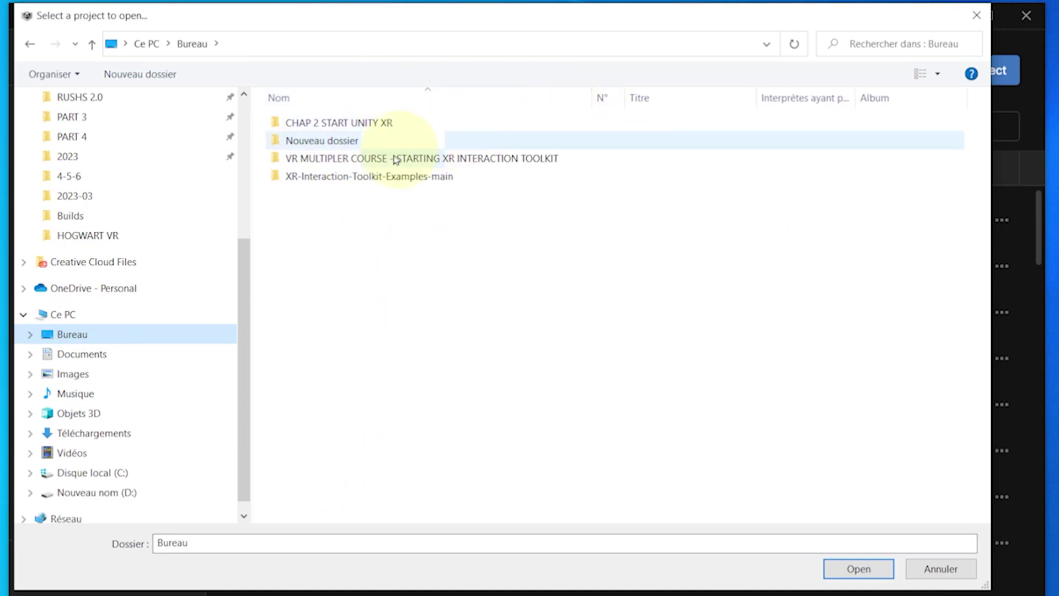
{"action": "double_click", "coordinate": [353, 176]}
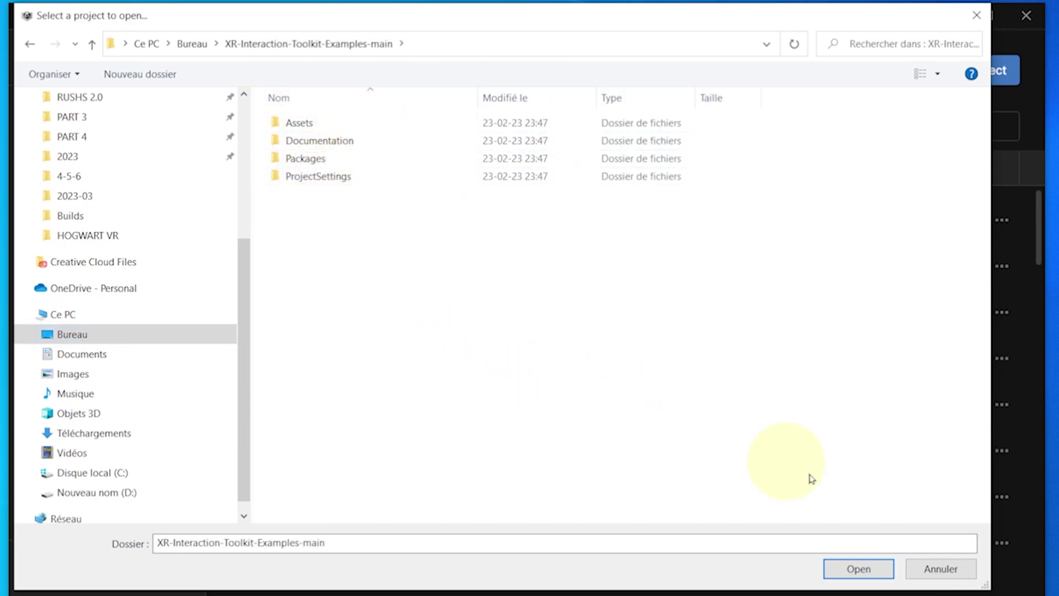
{"action": "left_click", "coordinate": [871, 576]}
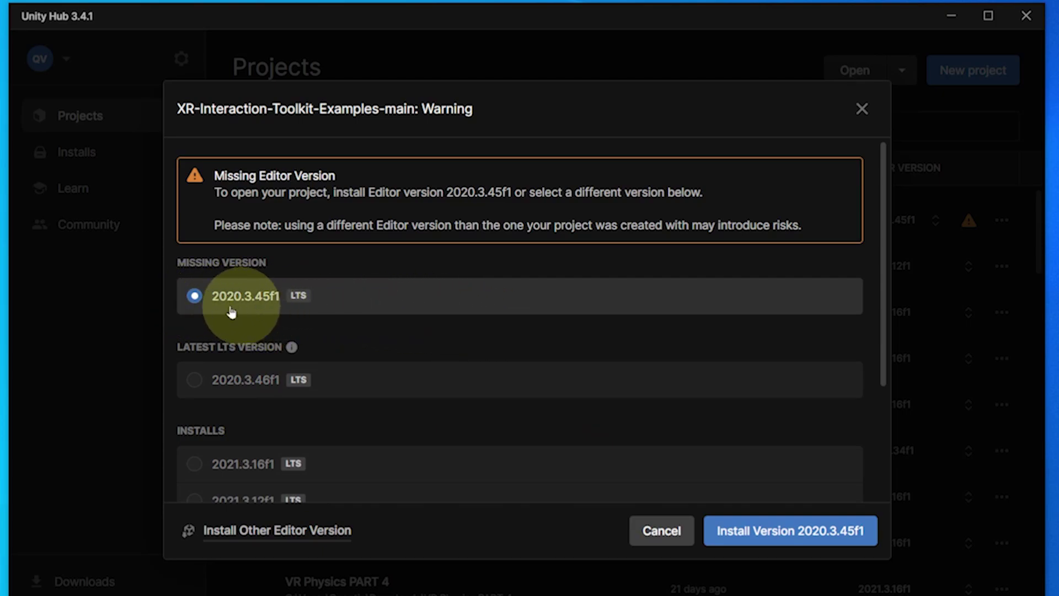
Open the project with installed editor version 2021.3.16f1 and continue despite the version mismatch
{"action": "scroll", "coordinate": [541, 369], "scroll_direction": "down", "scroll_amount": 3}
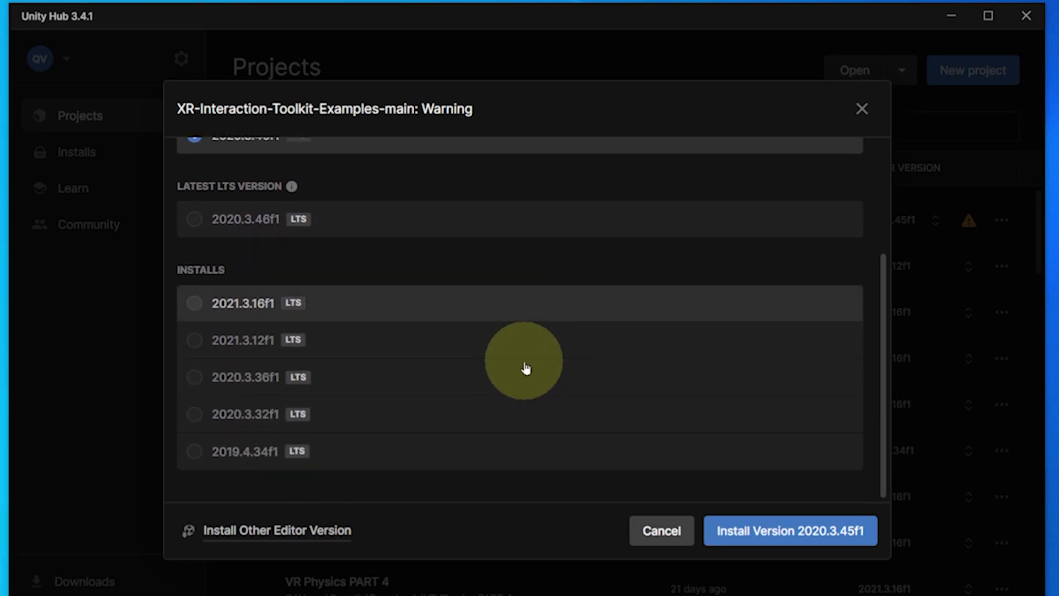
{"action": "left_click", "coordinate": [194, 304]}
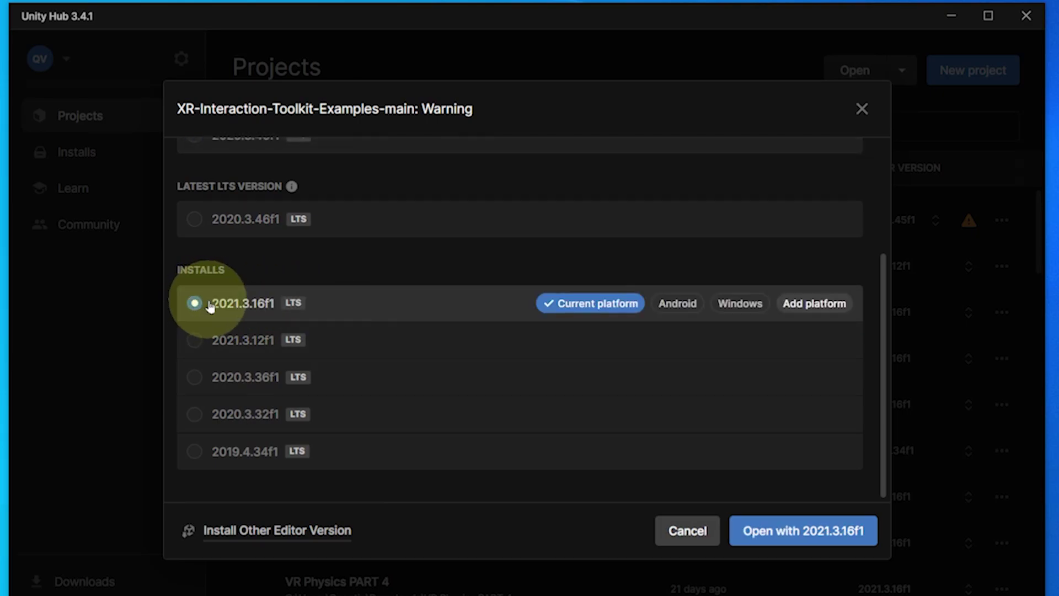
{"action": "left_click", "coordinate": [815, 542]}
{"action": "left_click", "coordinate": [639, 392]}
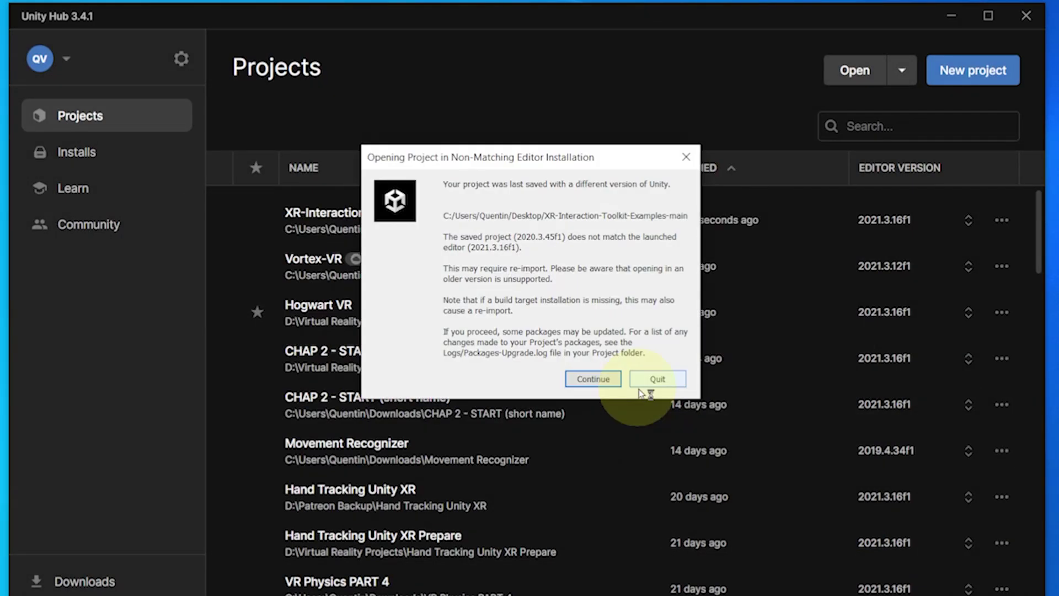
{"action": "left_click", "coordinate": [592, 379]}
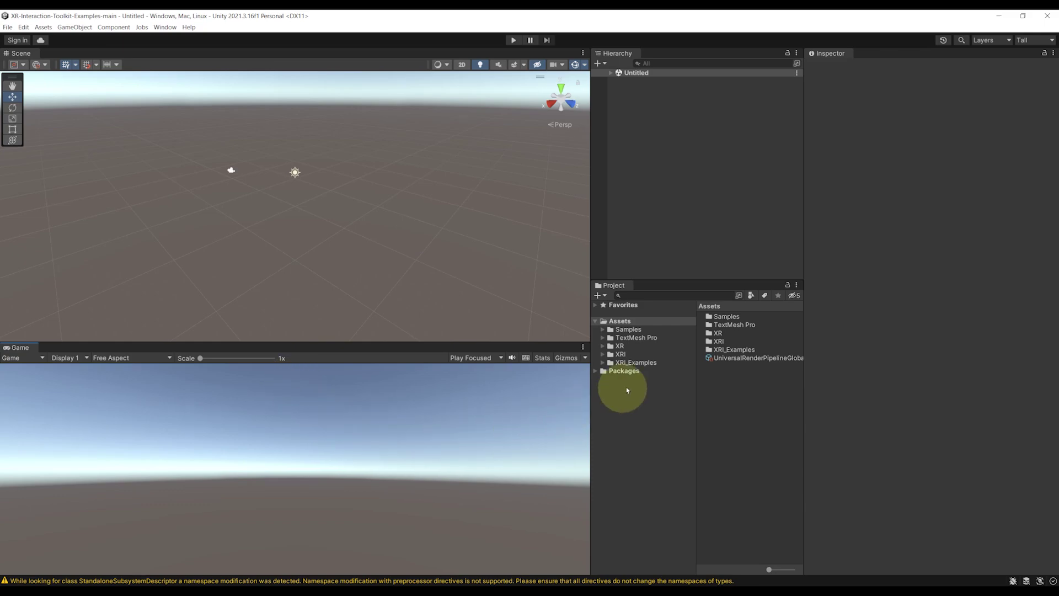
Go to the Scenes folder of XRI_Examples and view the Station_01_Setup_Isolated and Station_02_GrabInteractables_Isolated scenes
{"action": "left_click", "coordinate": [640, 364]}
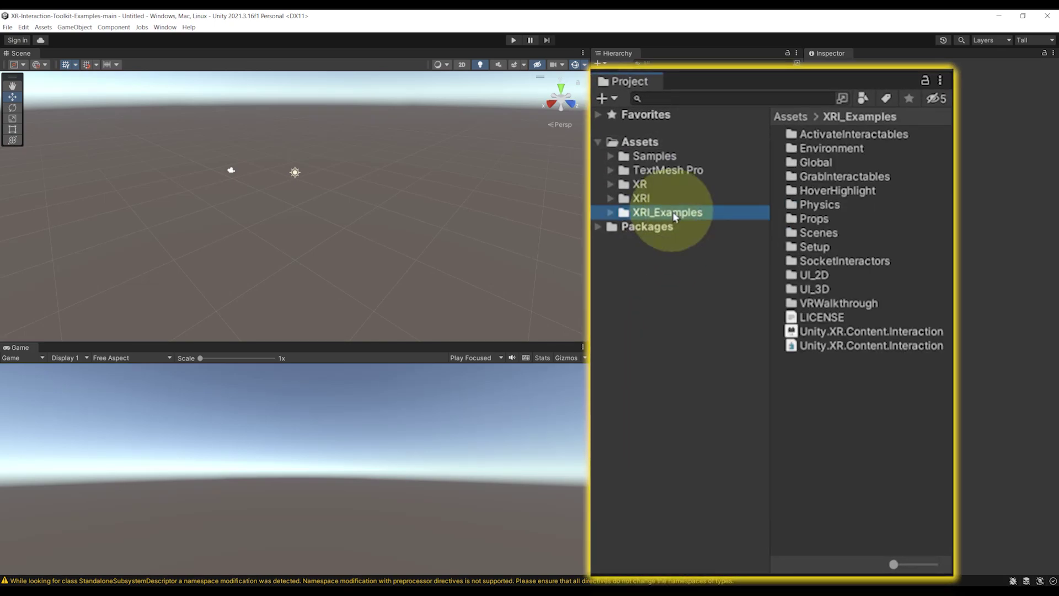
{"action": "double_click", "coordinate": [816, 233]}
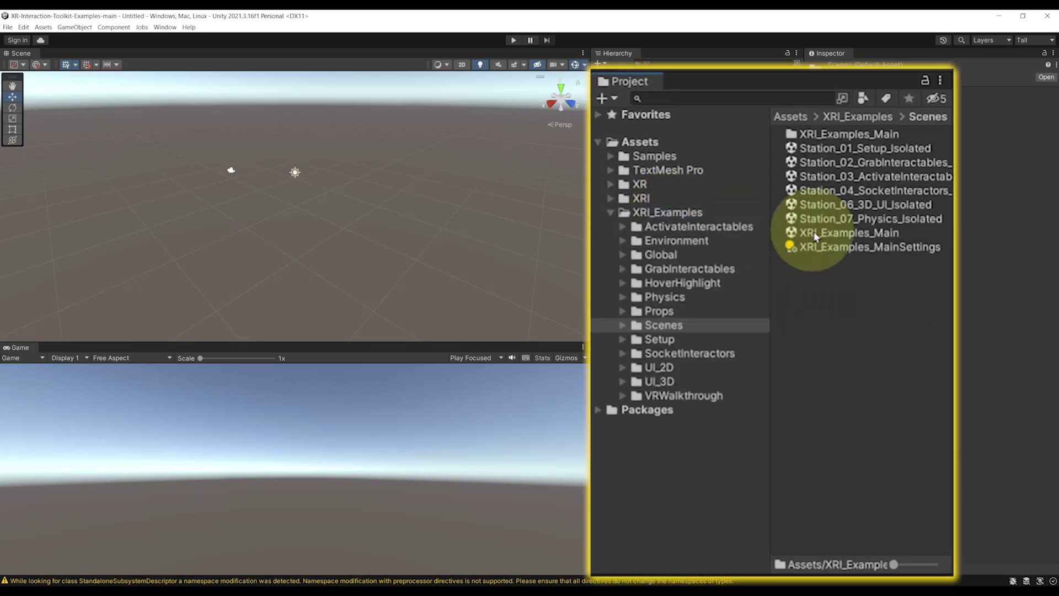
{"action": "double_click", "coordinate": [861, 148]}
{"action": "double_click", "coordinate": [912, 162]}
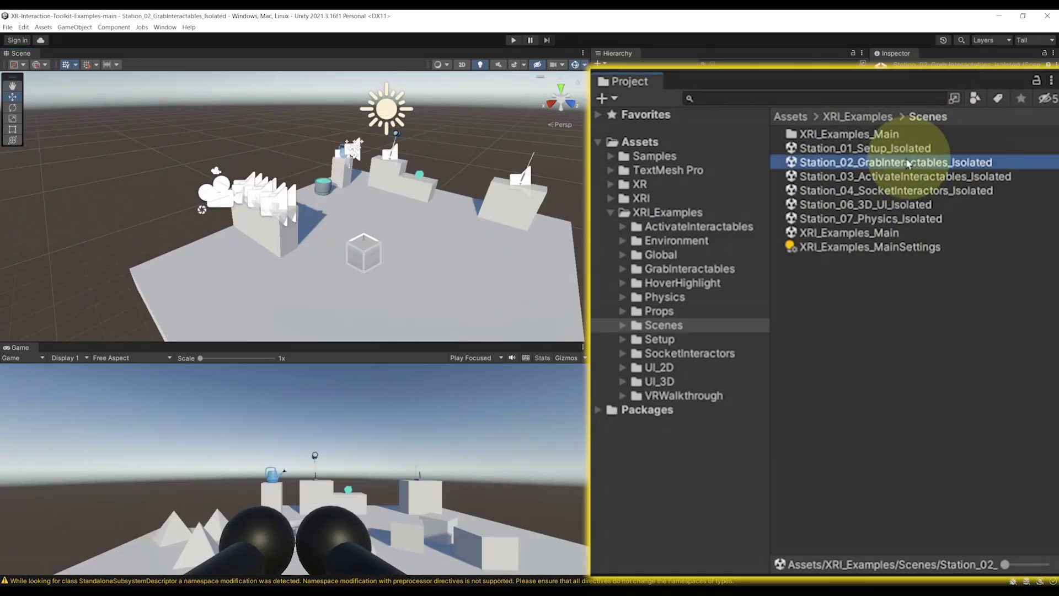
{"action": "left_click_drag", "start_coordinate": [475, 231], "coordinate": [456, 236]}
Open the Station_03_ActivateInteractables_Isolated and Station_04_SocketInteractors_Isolated scenes in turn and look around each one
{"action": "double_click", "coordinate": [839, 178]}
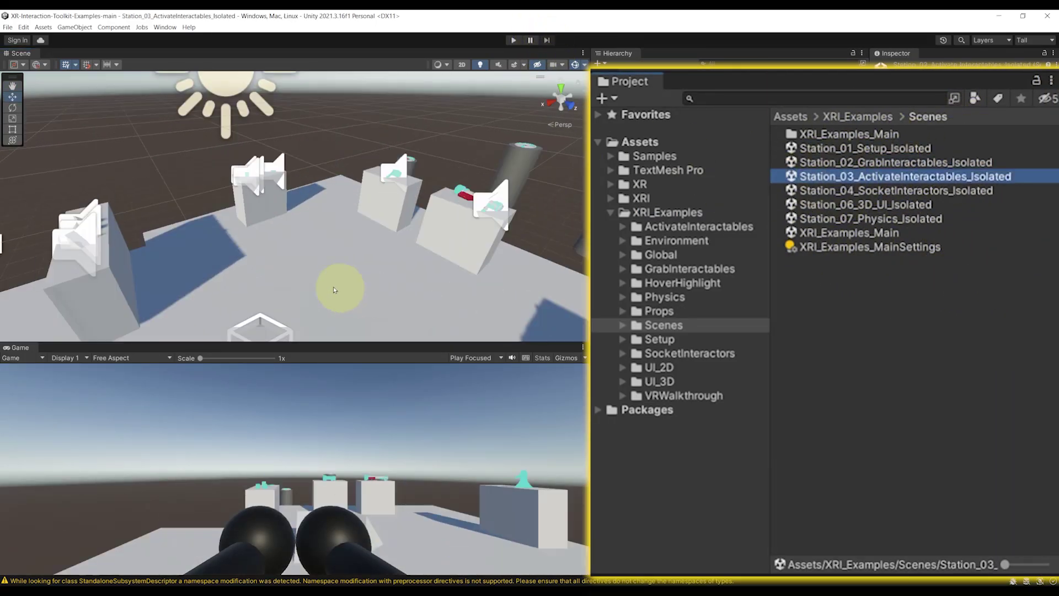
{"action": "scroll", "coordinate": [336, 290], "scroll_direction": "down", "scroll_amount": 3}
{"action": "left_click_drag", "start_coordinate": [368, 258], "coordinate": [352, 213]}
{"action": "key", "text": "Down"}
{"action": "key", "text": "Return"}
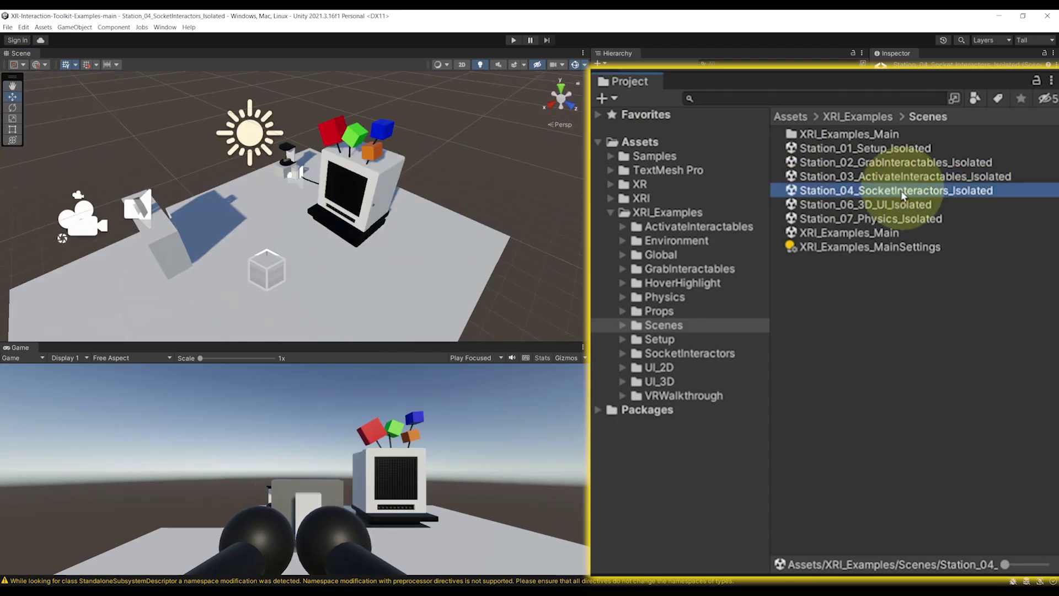
{"action": "left_click_drag", "start_coordinate": [274, 260], "coordinate": [534, 236], "text": "alt"}
Open the Station_06_3D_UI_Isolated and Station_07_Physics_Isolated scenes in turn and look over their contents
{"action": "key", "text": "Down"}
{"action": "key", "text": "Return"}
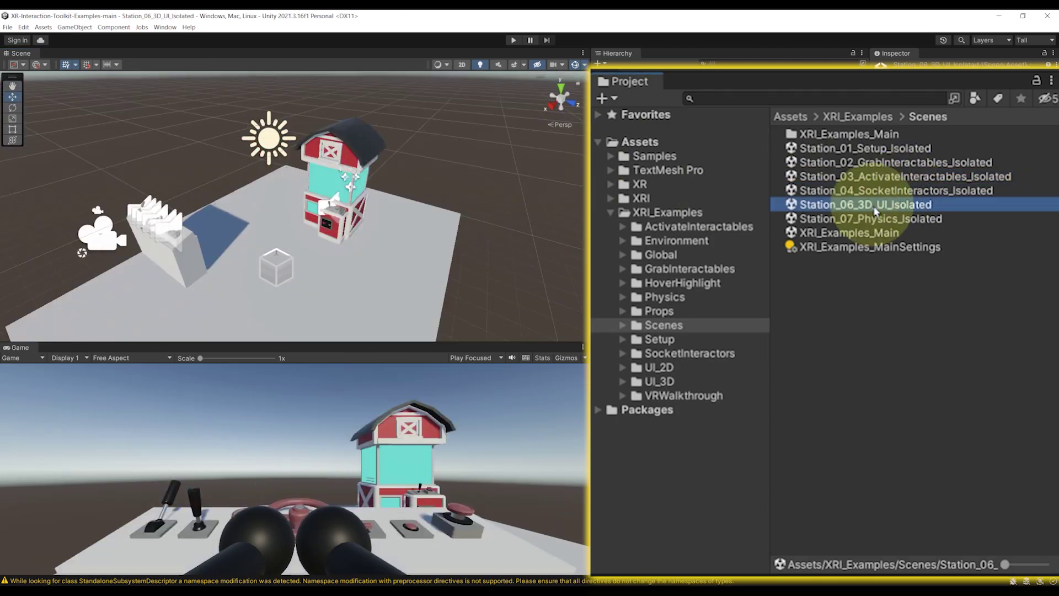
{"action": "key", "text": "Down"}
{"action": "key", "text": "Return"}
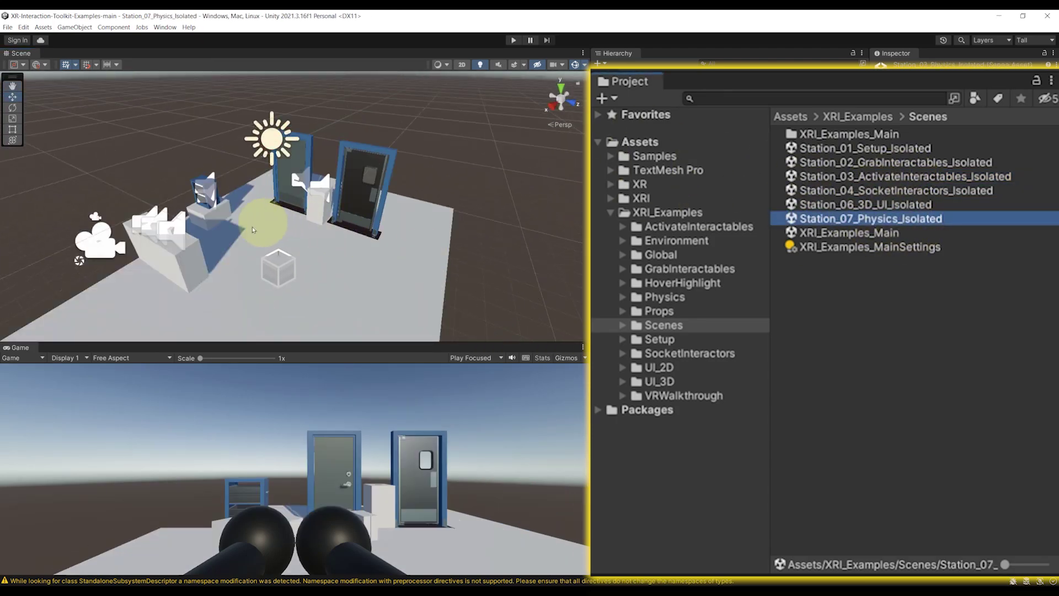
{"action": "left_click_drag", "start_coordinate": [221, 237], "coordinate": [364, 212], "text": "alt"}
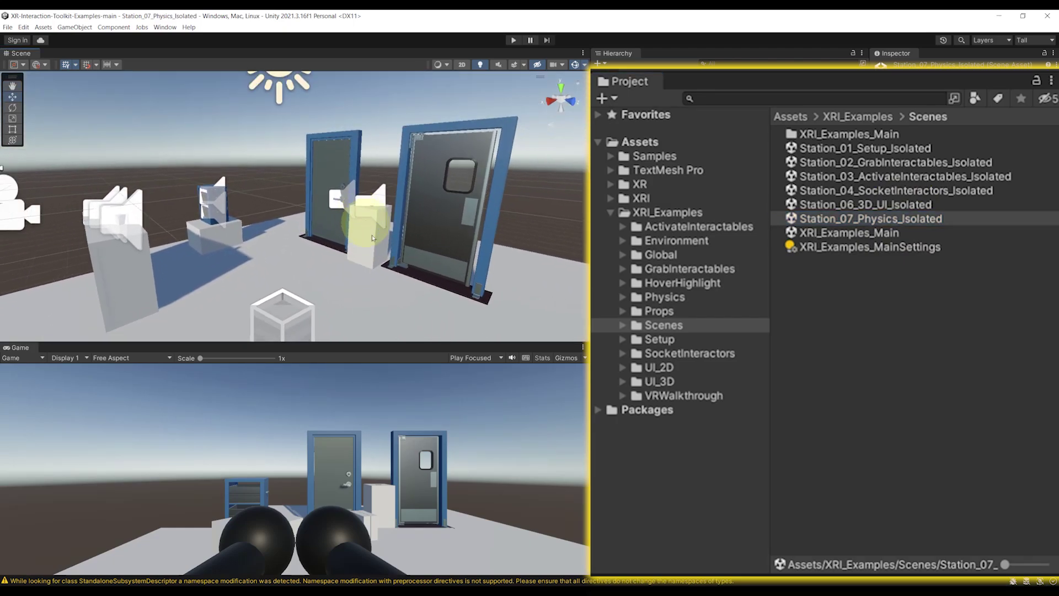
Open the XRI_Examples_Main scene and look over its building and surroundings
{"action": "left_click", "coordinate": [846, 236]}
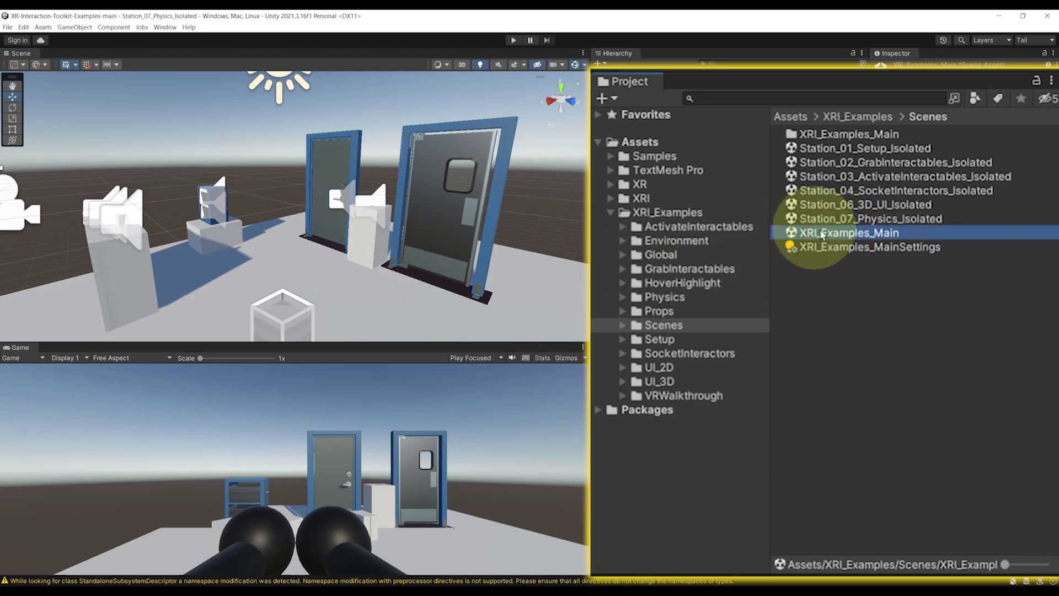
{"action": "double_click", "coordinate": [862, 238]}
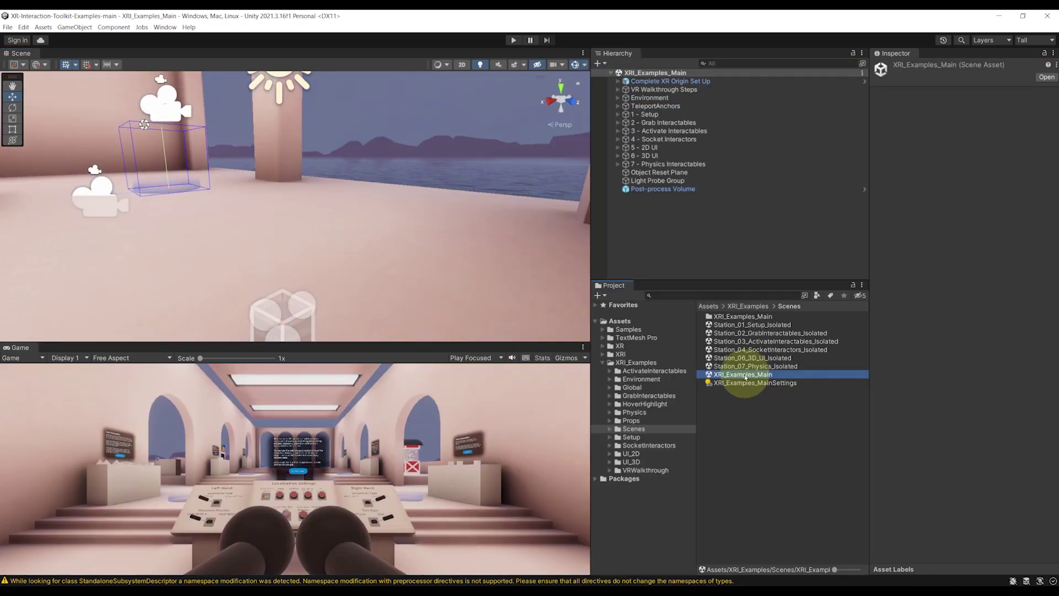
{"action": "scroll", "coordinate": [228, 222], "scroll_direction": "down", "scroll_amount": 8}
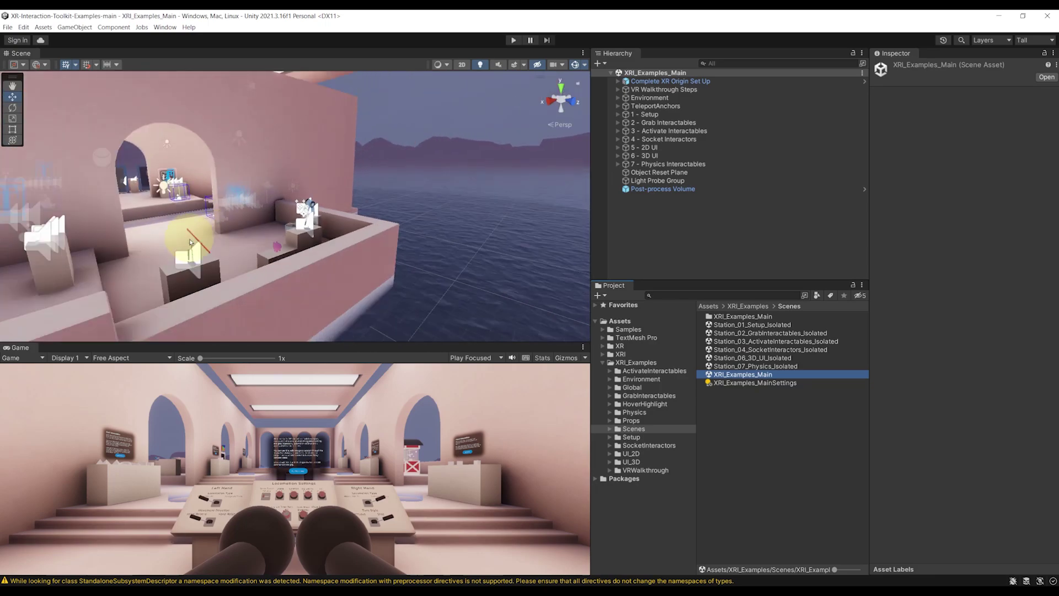
{"action": "middle_click_drag", "start_coordinate": [193, 244], "coordinate": [290, 179]}
{"action": "scroll", "coordinate": [205, 255], "scroll_direction": "up", "scroll_amount": 4}
{"action": "right_click_drag", "start_coordinate": [207, 256], "coordinate": [308, 259]}
{"action": "right_click_drag", "start_coordinate": [412, 257], "coordinate": [376, 287]}
{"action": "scroll", "coordinate": [310, 255], "scroll_direction": "down", "scroll_amount": 5}
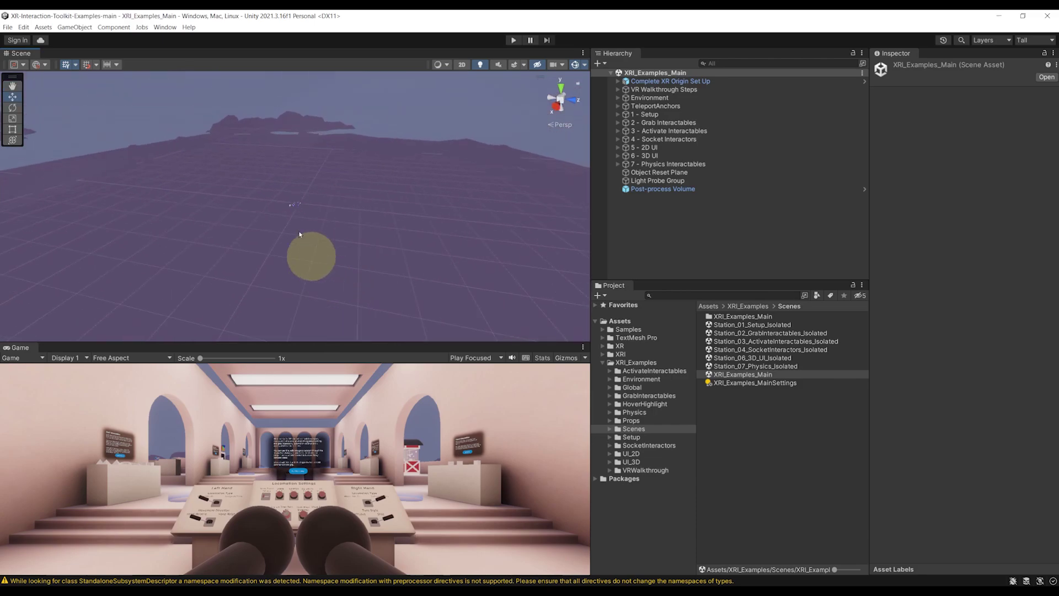
Select the DistantTerrain object in the main scene and examine its mountains from several angles
{"action": "right_click_drag", "start_coordinate": [260, 137], "coordinate": [296, 255]}
{"action": "middle_click_drag", "start_coordinate": [296, 255], "coordinate": [310, 216]}
{"action": "right_click_drag", "start_coordinate": [310, 215], "coordinate": [264, 183]}
{"action": "left_click", "coordinate": [264, 182]}
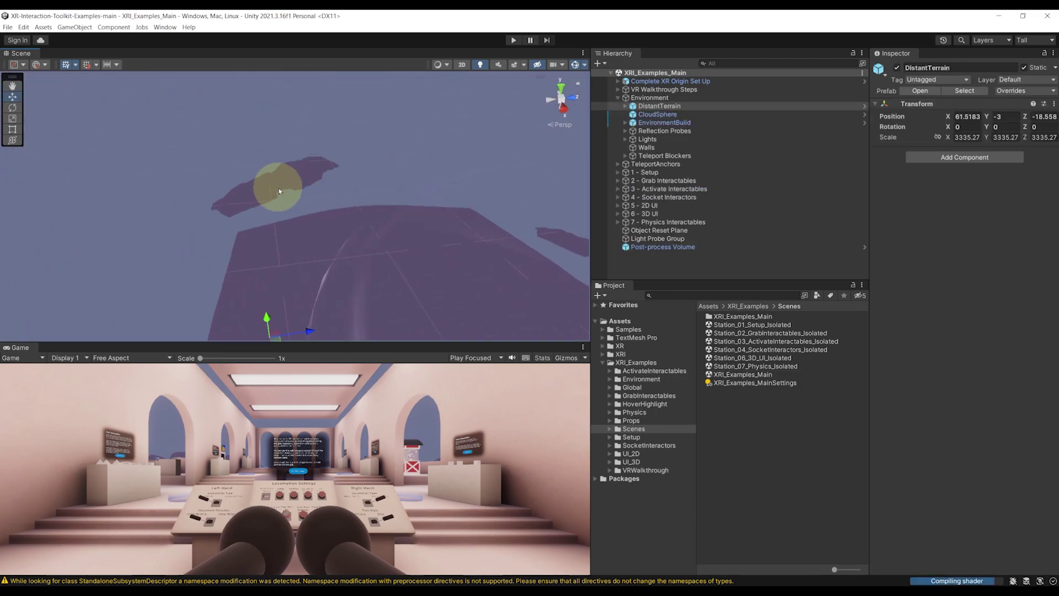
{"action": "left_click", "coordinate": [279, 190]}
{"action": "right_click_drag", "start_coordinate": [448, 183], "coordinate": [225, 227]}
{"action": "left_click", "coordinate": [225, 227]}
{"action": "right_click_drag", "start_coordinate": [329, 203], "coordinate": [242, 189]}
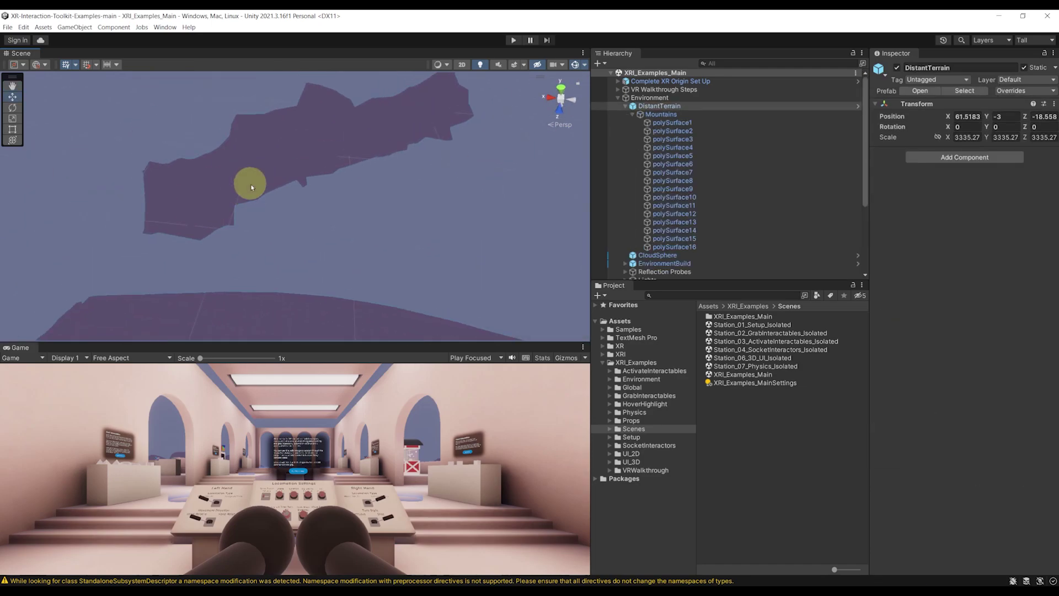
{"action": "left_click", "coordinate": [256, 175]}
{"action": "left_click", "coordinate": [257, 173]}
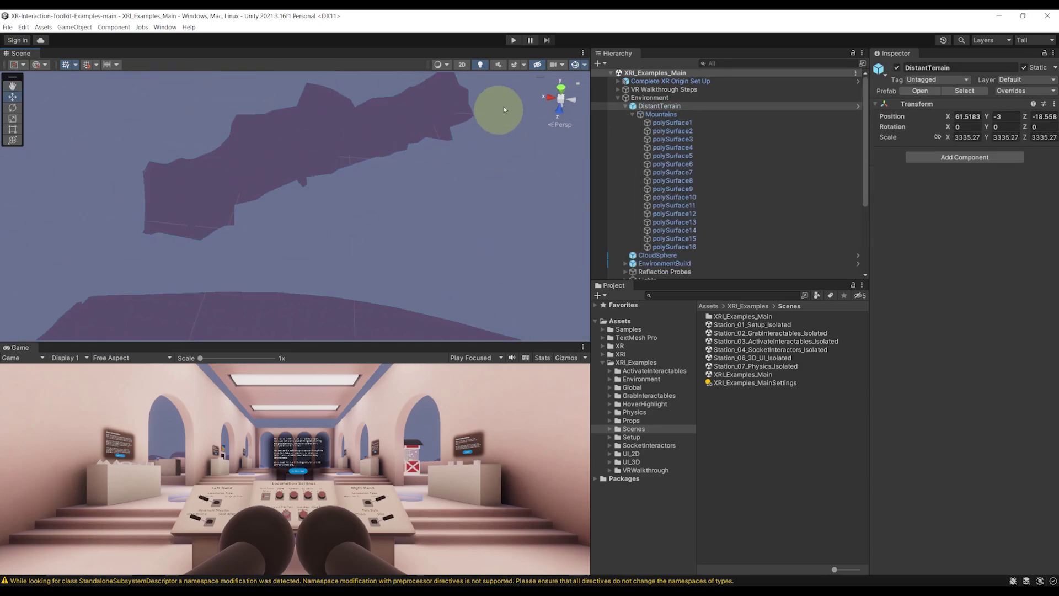
Turn off the Scene view effects and select the CloudSphere object surrounding the terrain
{"action": "left_click", "coordinate": [515, 66]}
{"action": "right_click_drag", "start_coordinate": [485, 166], "coordinate": [347, 189]}
{"action": "left_click", "coordinate": [381, 155]}
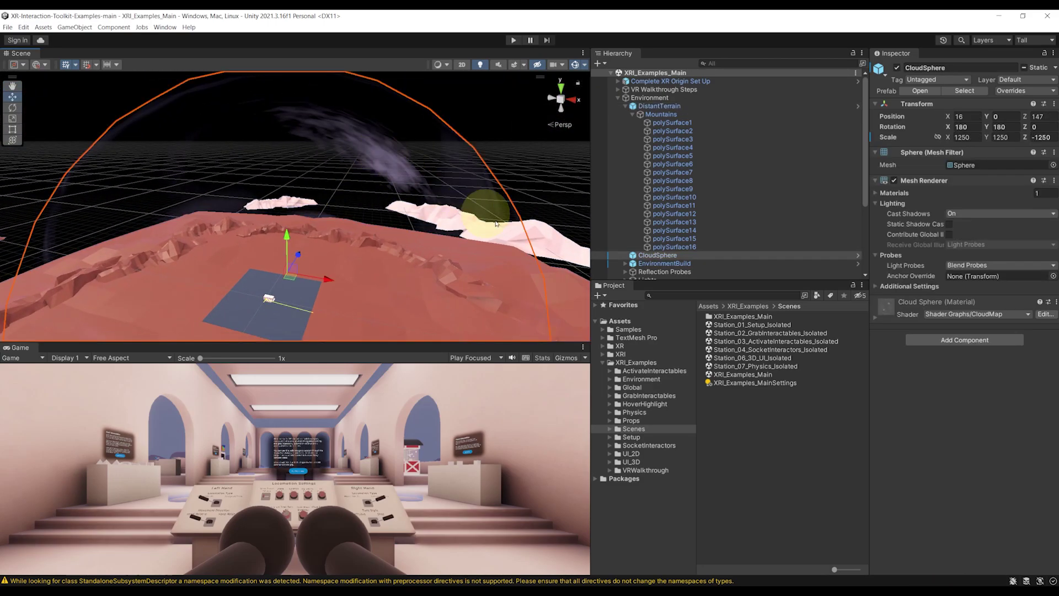
Set FogBlend to 1.37 in the Cloud Sphere material and turn the Scene view effects back on
{"action": "left_click", "coordinate": [892, 310]}
{"action": "middle_click_drag", "start_coordinate": [289, 289], "coordinate": [313, 241]}
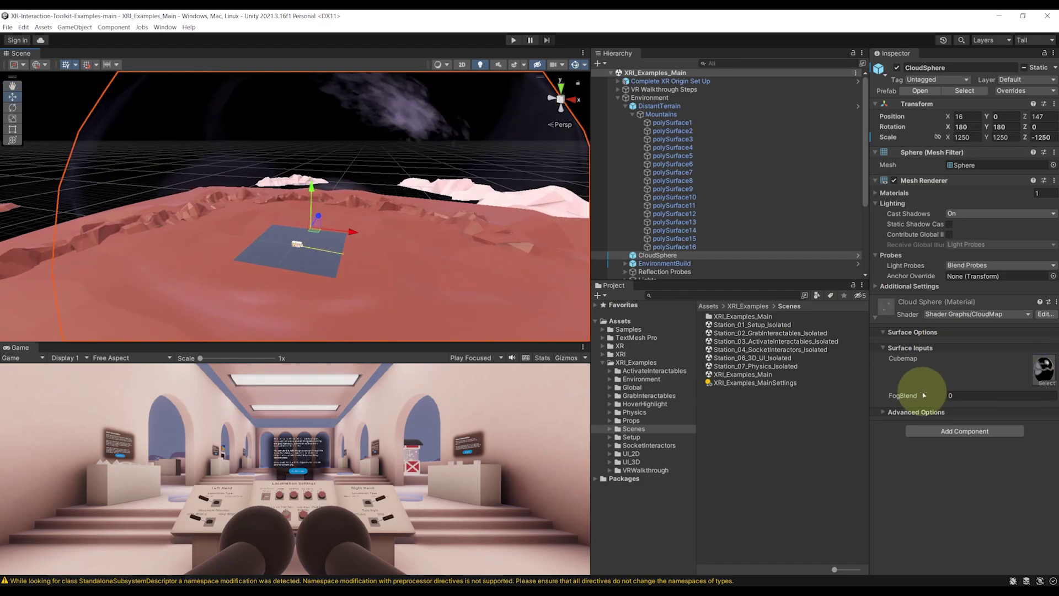
{"action": "left_click_drag", "start_coordinate": [924, 395], "coordinate": [946, 400]}
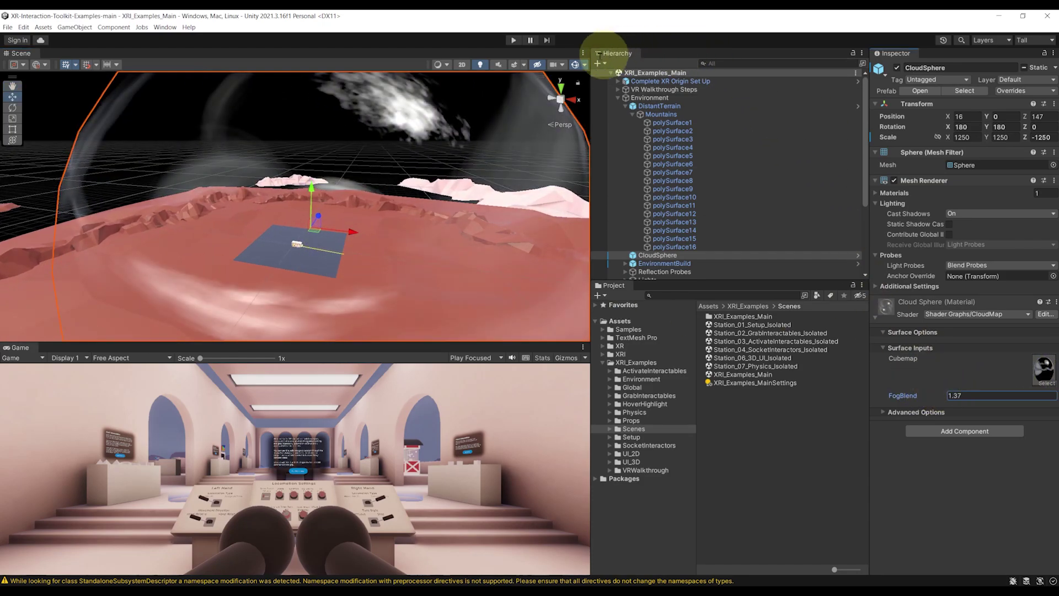
{"action": "left_click", "coordinate": [516, 67]}
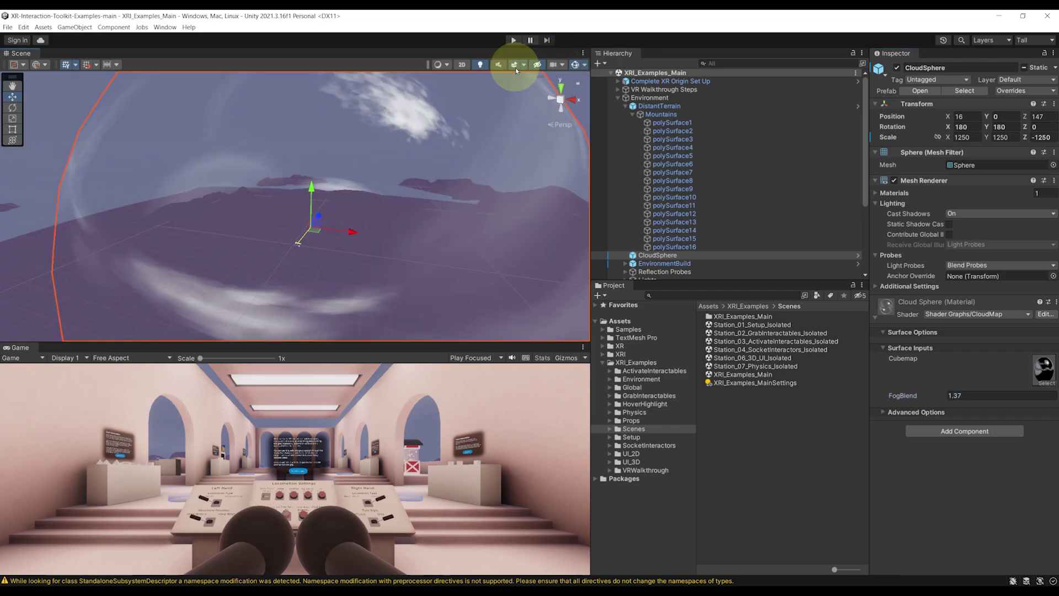
Focus the Scene view on the Complete XR Origin Set Up object and examine it from another angle
{"action": "double_click", "coordinate": [682, 82]}
{"action": "scroll", "coordinate": [351, 253], "scroll_direction": "up", "scroll_amount": 10}
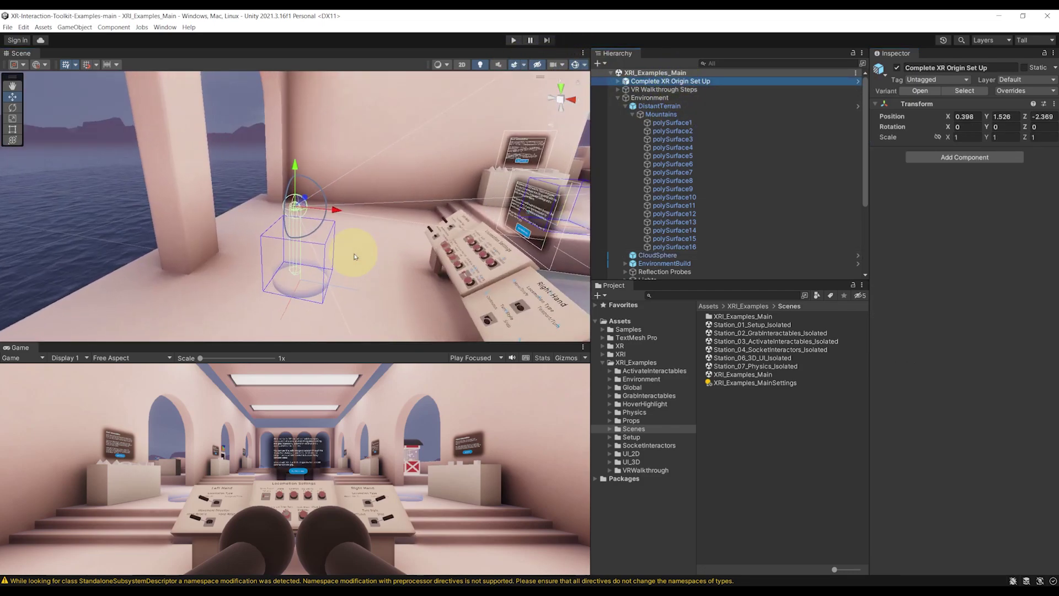
{"action": "left_click_drag", "start_coordinate": [355, 256], "coordinate": [454, 331], "text": "alt"}
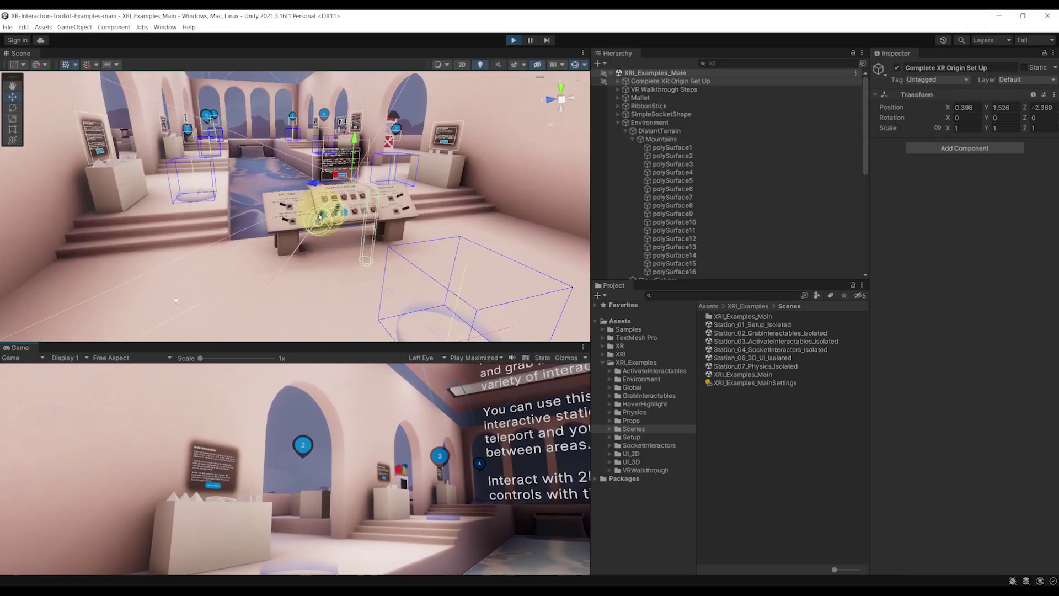
Inspect the table's Locomotion Settings object and the locomotion components of its referenced XR Origin manager, and maximize the Game view
{"action": "left_click", "coordinate": [319, 217]}
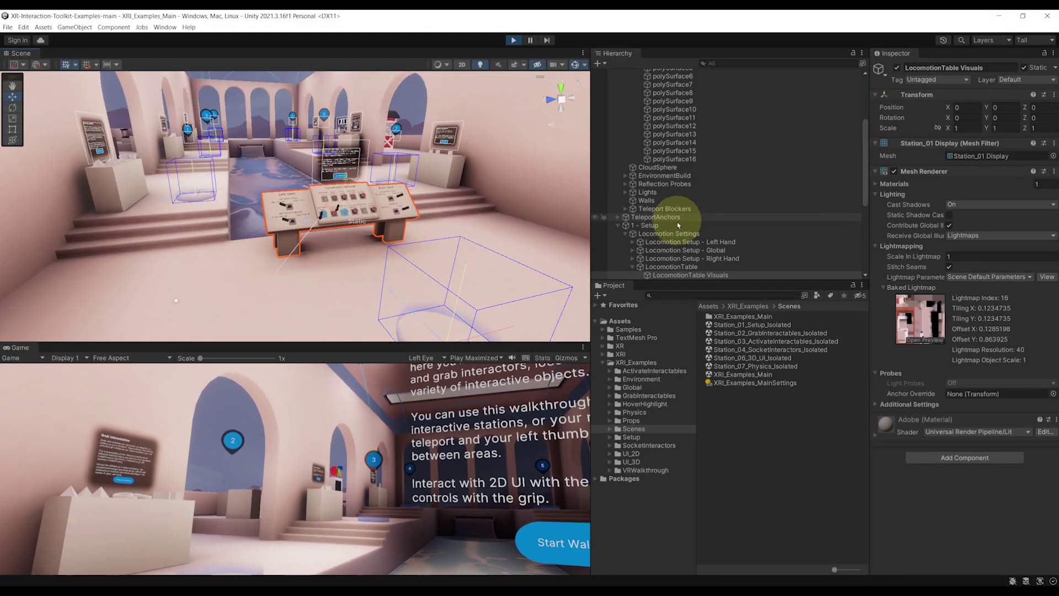
{"action": "left_click", "coordinate": [676, 234]}
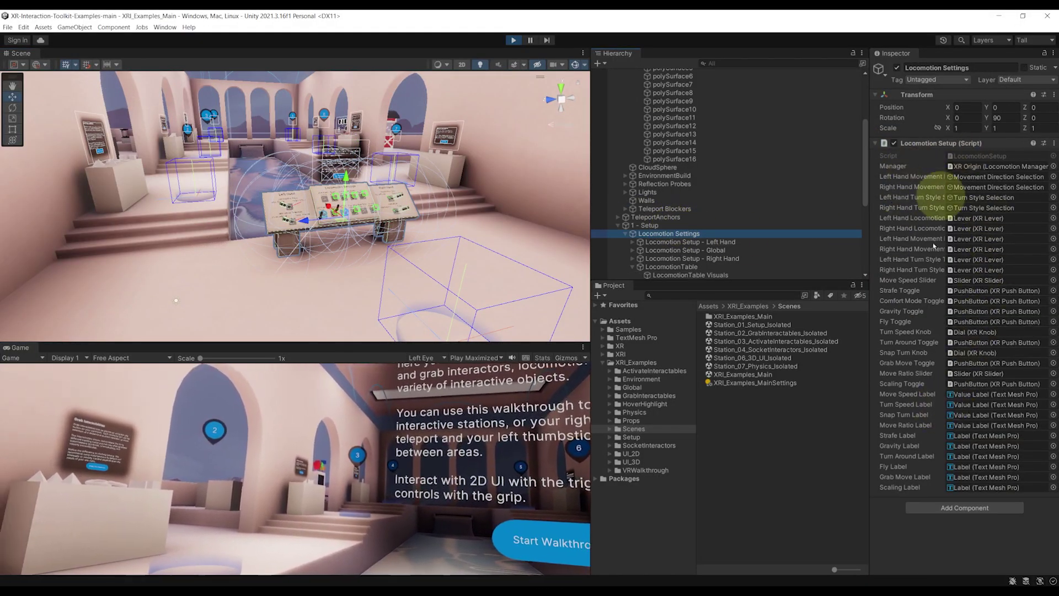
{"action": "double_click", "coordinate": [979, 167]}
{"action": "scroll", "coordinate": [929, 320], "scroll_direction": "down", "scroll_amount": 10}
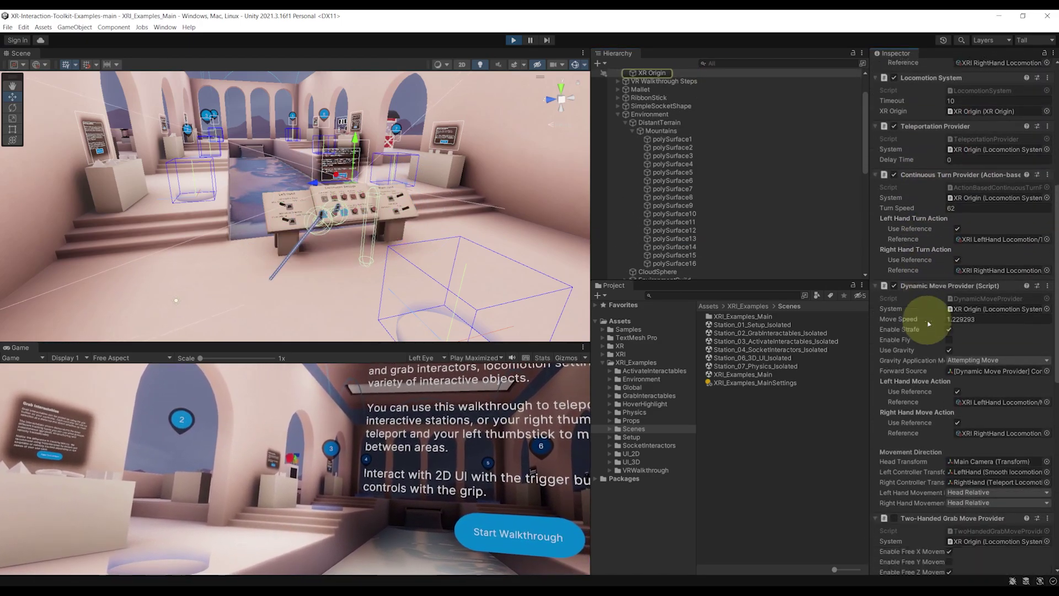
{"action": "scroll", "coordinate": [938, 342], "scroll_direction": "down", "scroll_amount": 15}
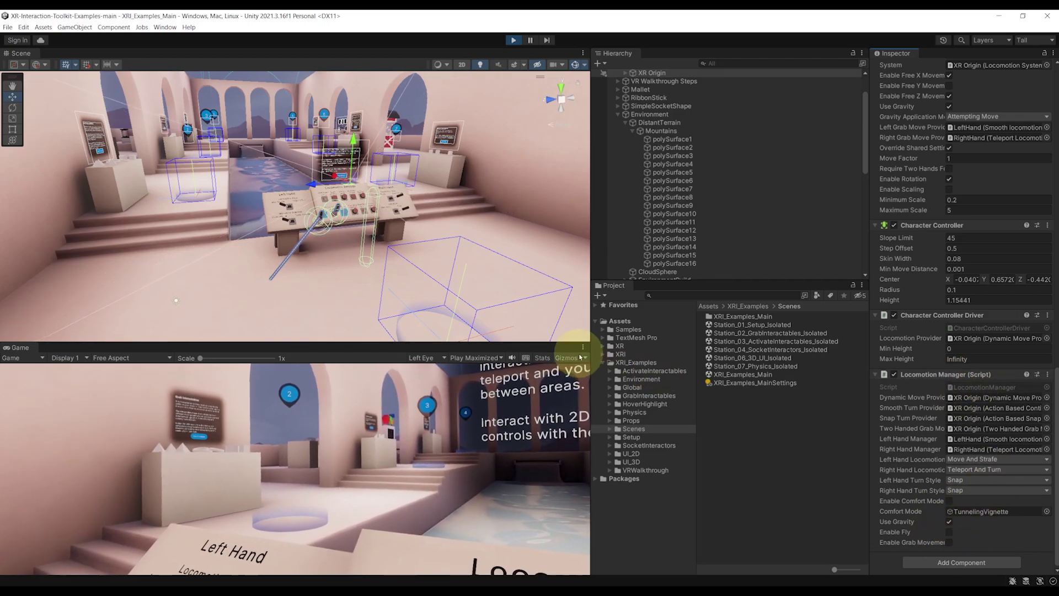
{"action": "left_click", "coordinate": [605, 381]}
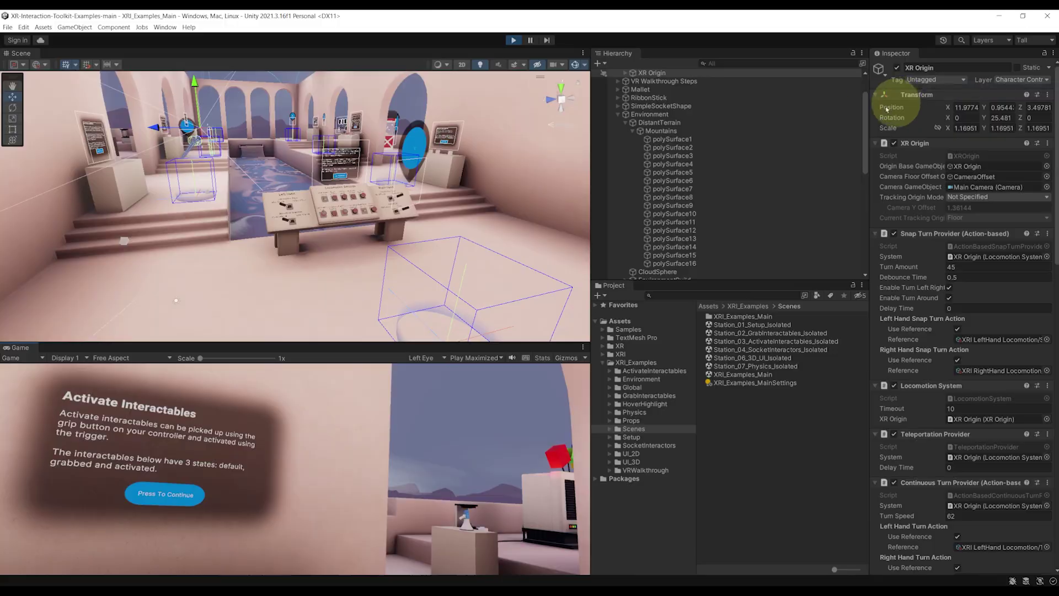
Inspect the HoverStateVisuals child of a SimpleActivateShape at the Activate Interactables station and maximize the Game view
{"action": "right_click_drag", "start_coordinate": [368, 175], "coordinate": [125, 200]}
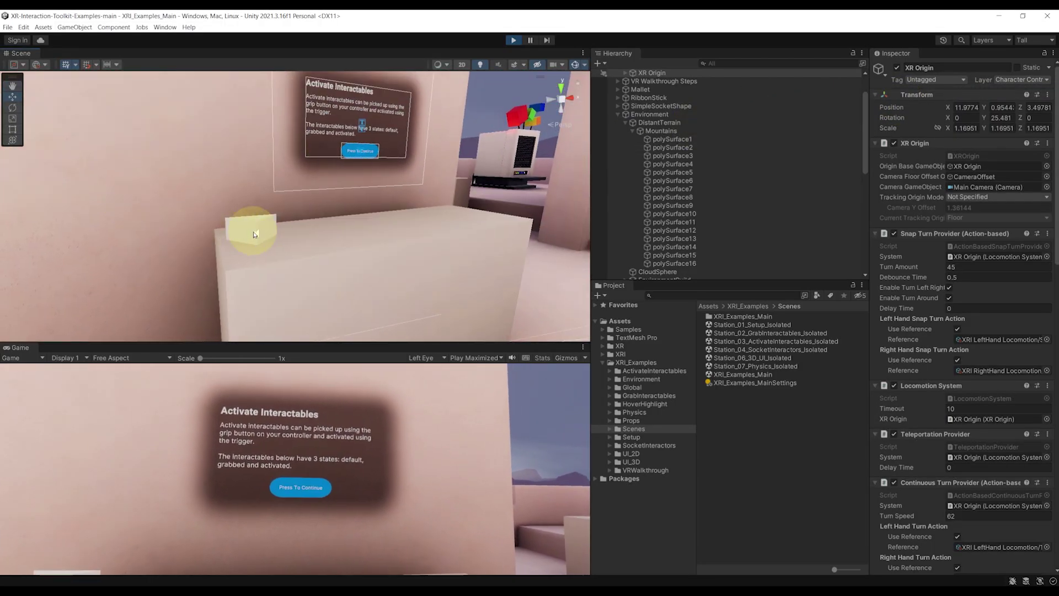
{"action": "left_click", "coordinate": [255, 234]}
{"action": "scroll", "coordinate": [696, 200], "scroll_direction": "down", "scroll_amount": 5}
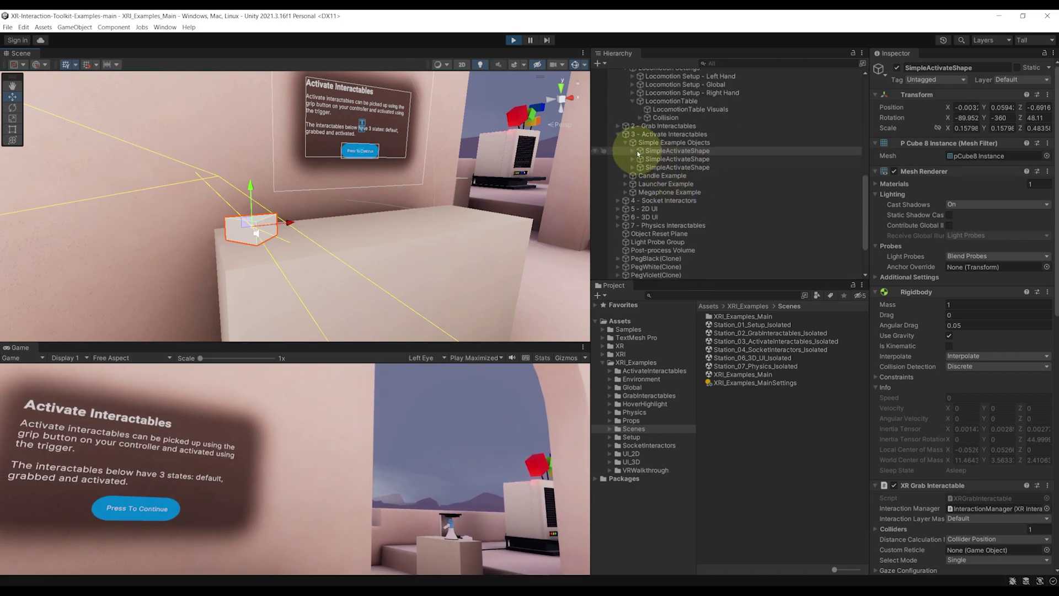
{"action": "left_click", "coordinate": [670, 160]}
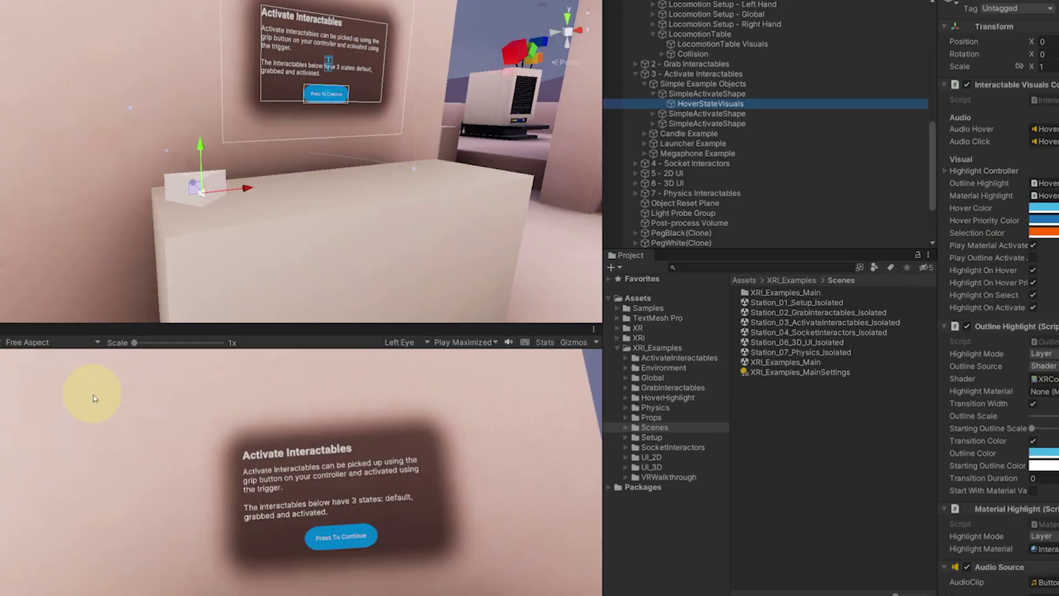
{"action": "left_click", "coordinate": [594, 330]}
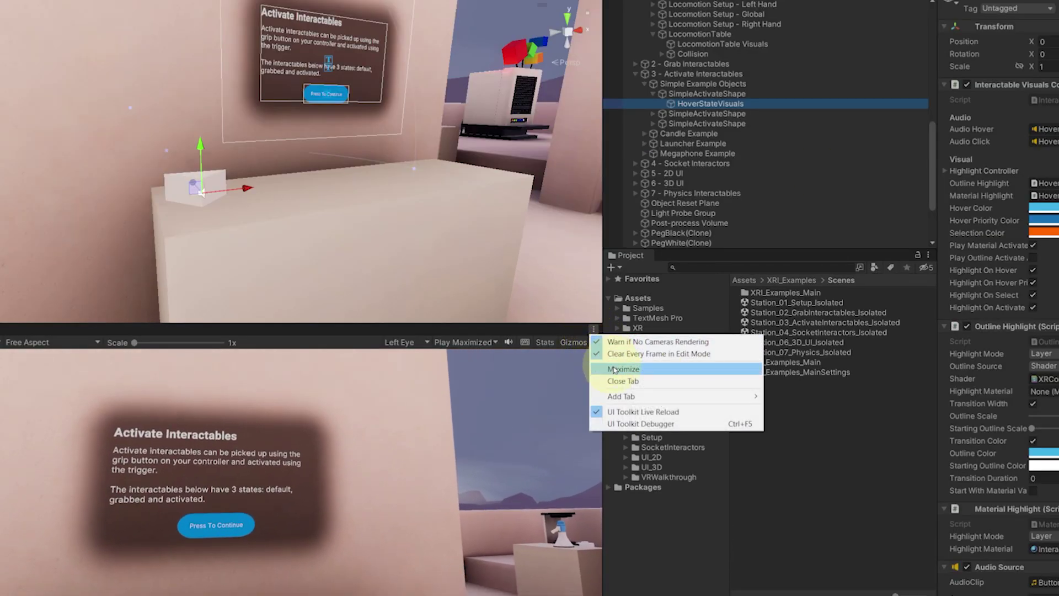
{"action": "left_click", "coordinate": [614, 369]}
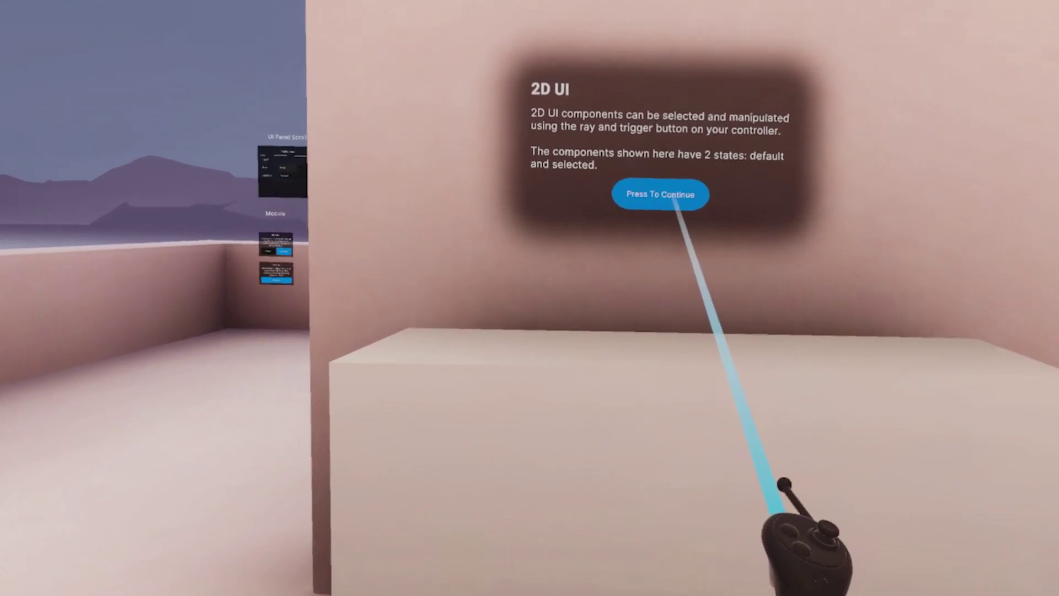
Continue past the introduction panel at the 2D UI station
{"action": "left_click", "coordinate": [673, 197]}
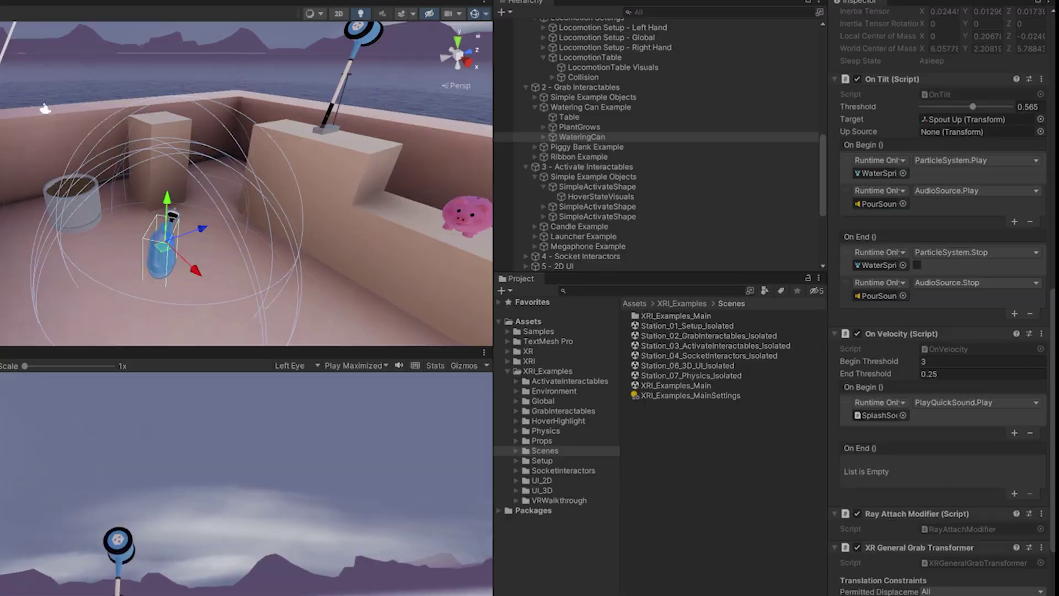
Widen the Inspector to examine the WateringCan's On Tilt and On Velocity script settings
{"action": "left_click_drag", "start_coordinate": [827, 286], "coordinate": [780, 291]}
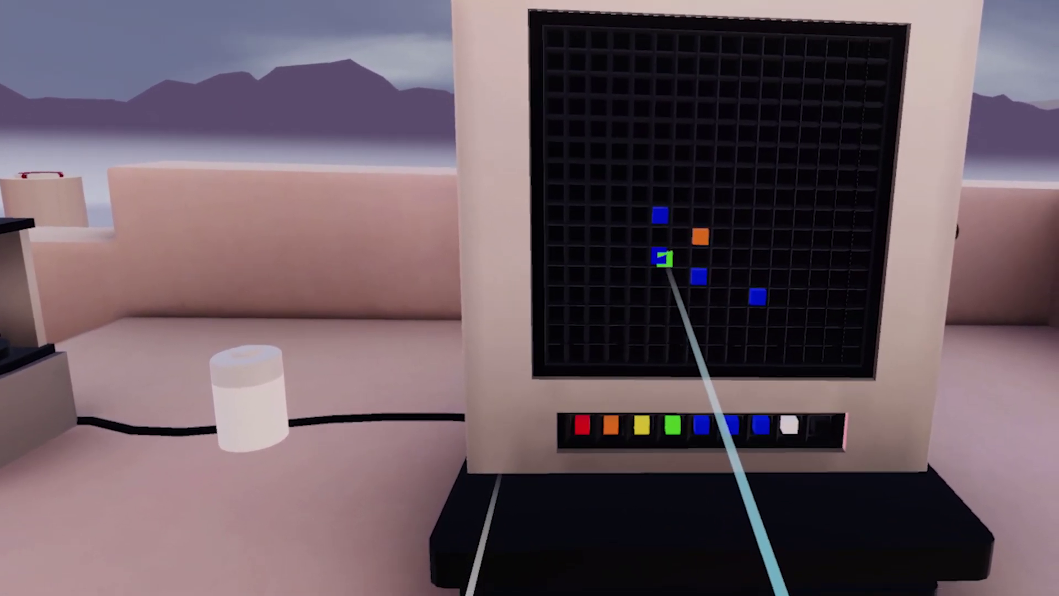
Place green, orange and red pegs in the peg board's grid and move two blue pegs to other sockets
{"action": "left_click", "coordinate": [665, 254]}
{"action": "left_click", "coordinate": [707, 422]}
{"action": "left_click", "coordinate": [641, 309]}
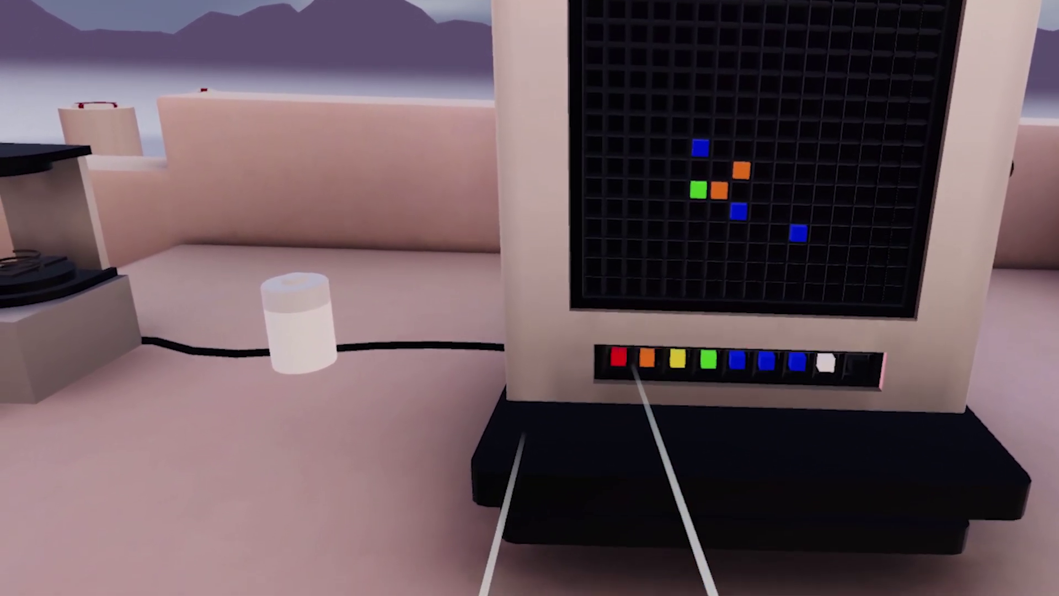
{"action": "left_click", "coordinate": [623, 361]}
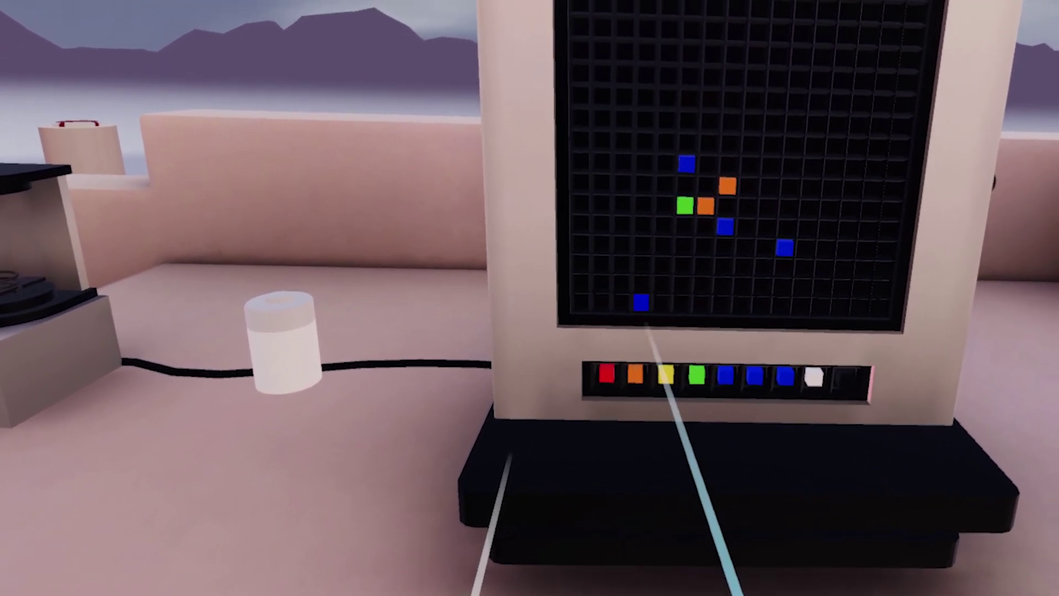
{"action": "left_click", "coordinate": [675, 270]}
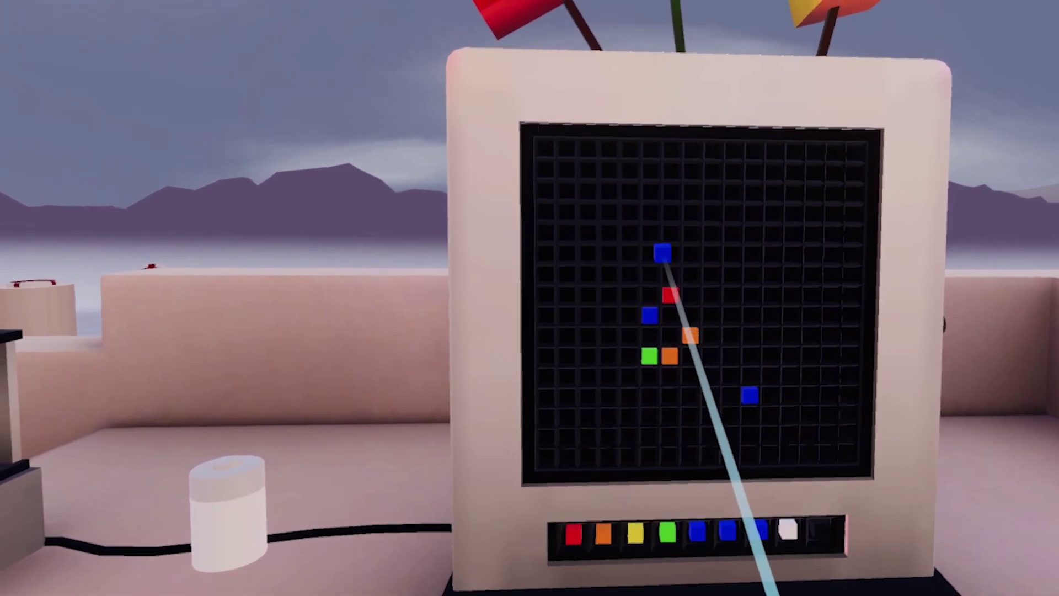
{"action": "left_click_drag", "start_coordinate": [665, 260], "coordinate": [639, 259]}
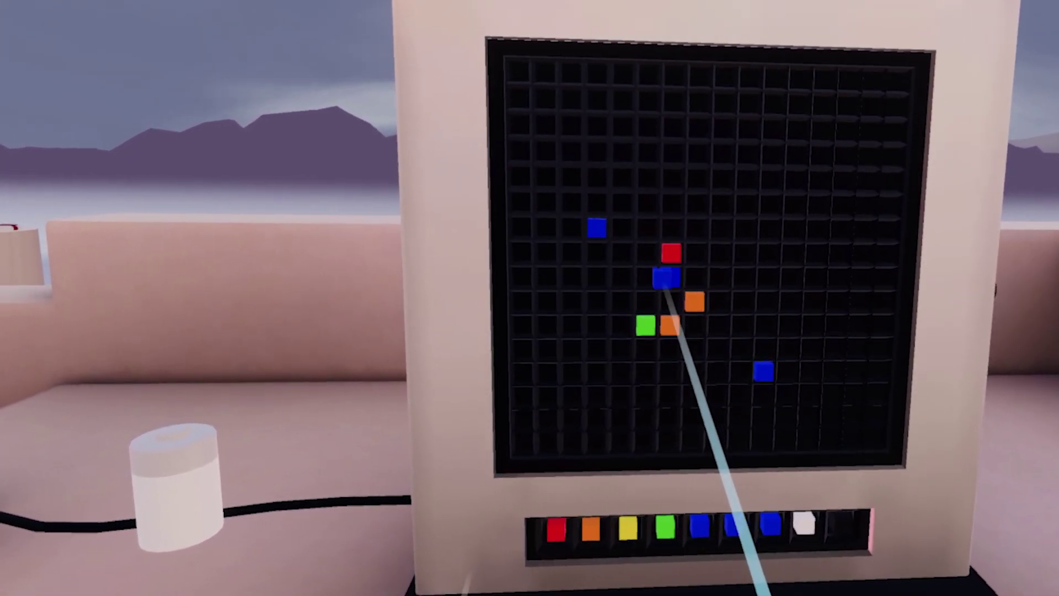
{"action": "left_click", "coordinate": [661, 225]}
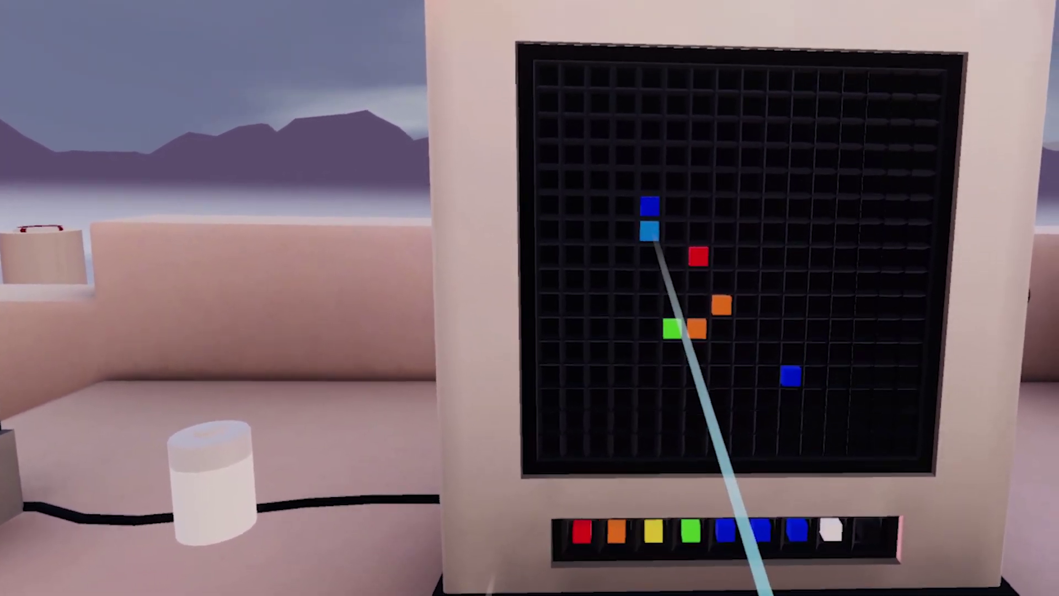